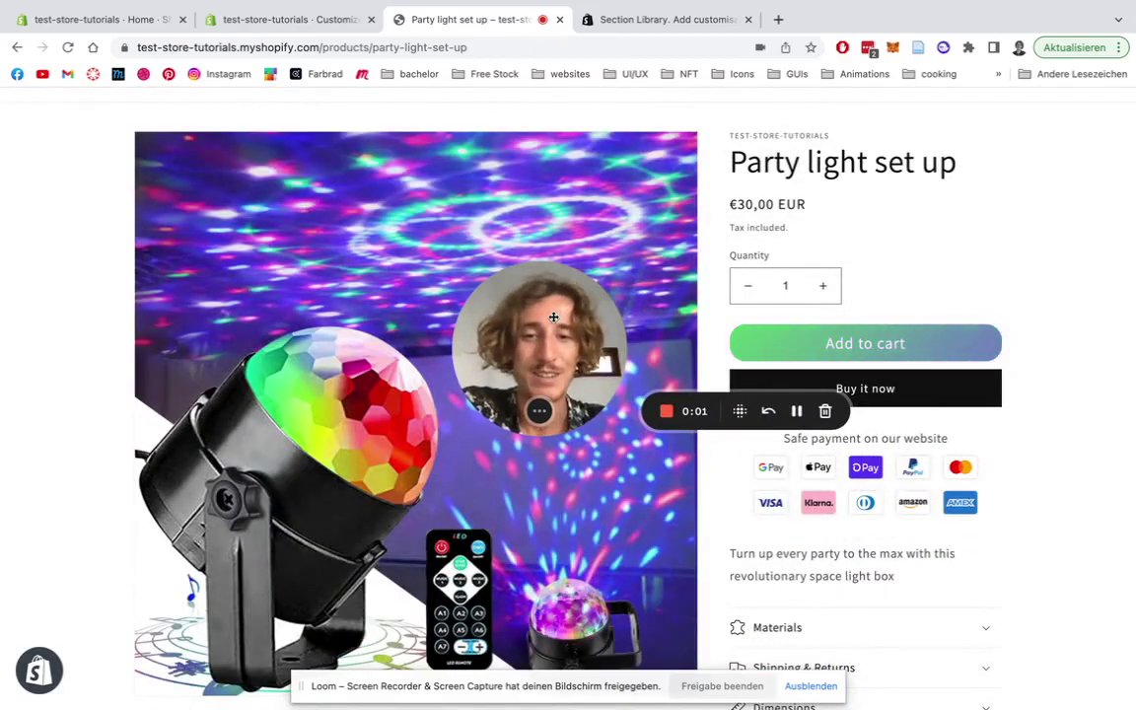
# Bring up the App Store listing for 'Section Store: Theme sections' by Pretty Product Pages
pyautogui.moveTo(553, 317); pyautogui.dragTo(968, 148)
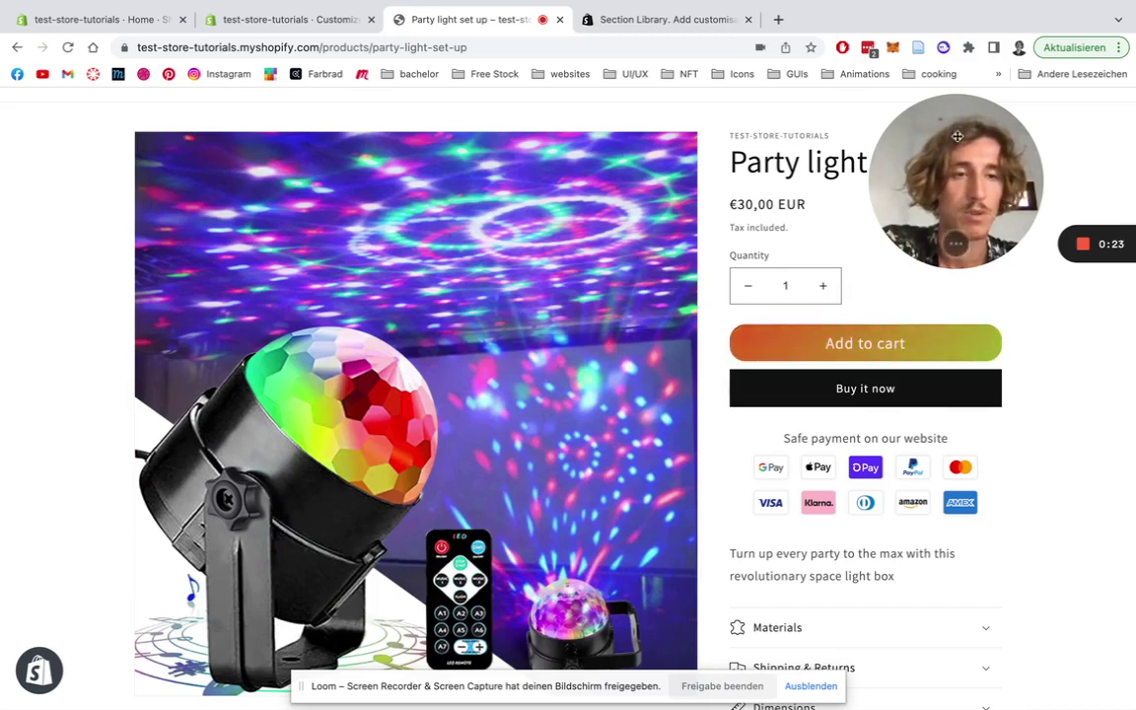
pyautogui.moveTo(956, 140); pyautogui.dragTo(1020, 148)
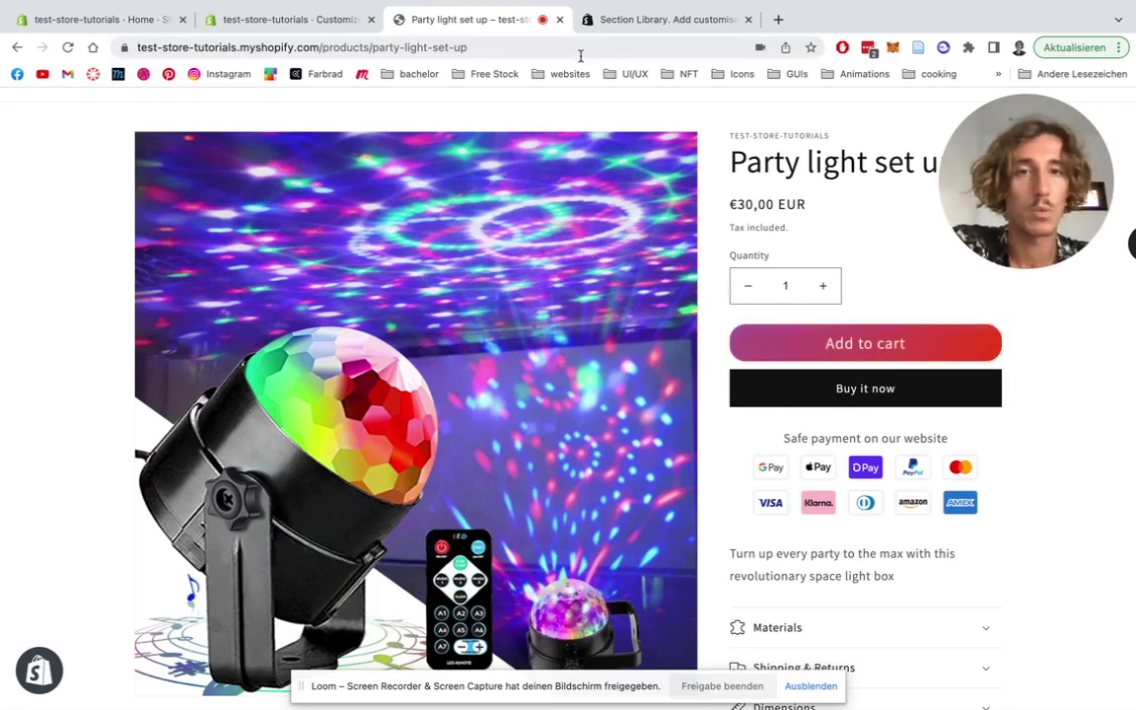
pyautogui.click(634, 26)
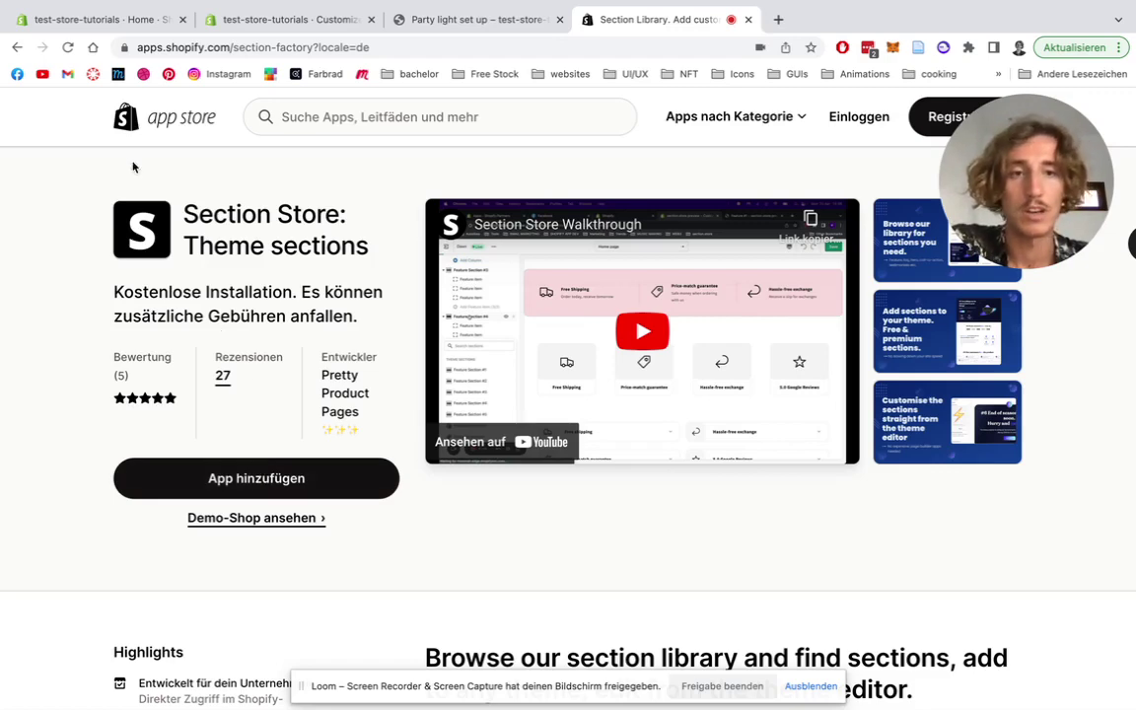
# Open the Section Store app from the store admin's installed apps
pyautogui.click(94, 21)
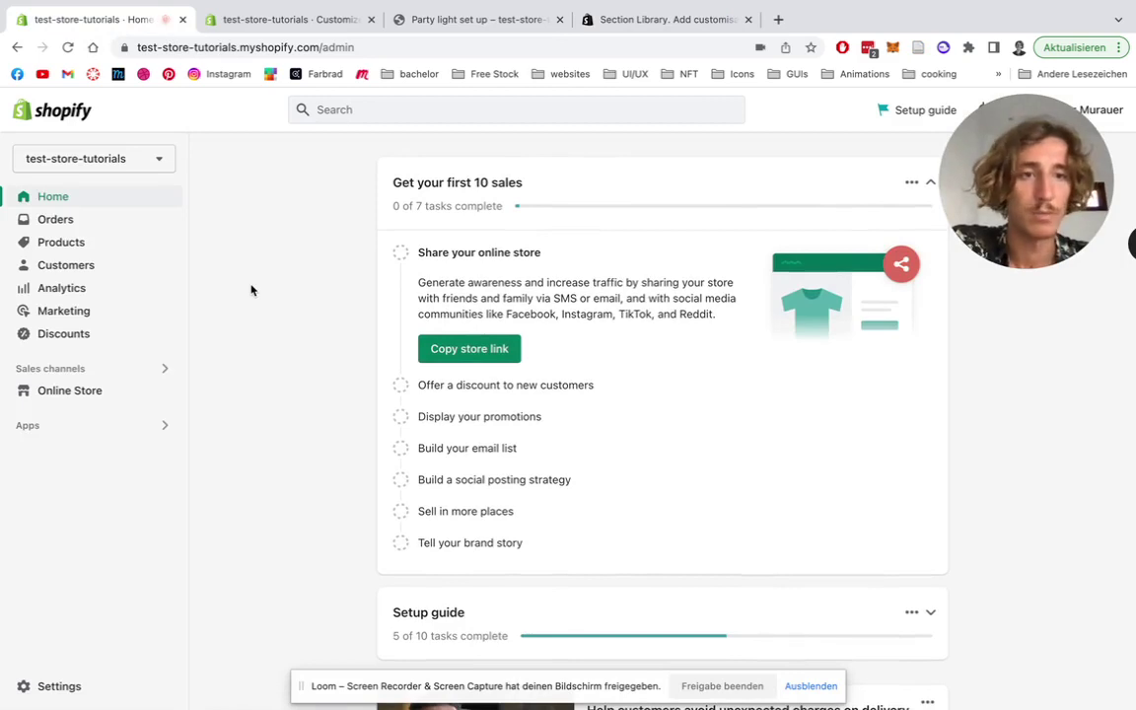
pyautogui.click(97, 422)
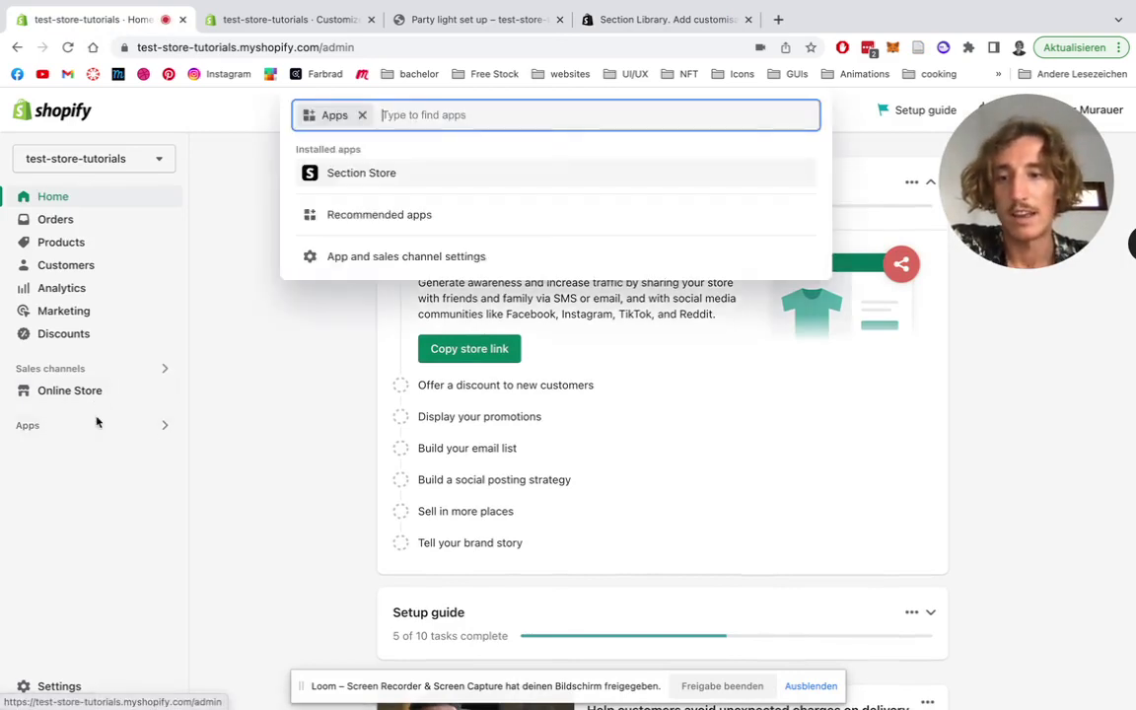
pyautogui.click(370, 181)
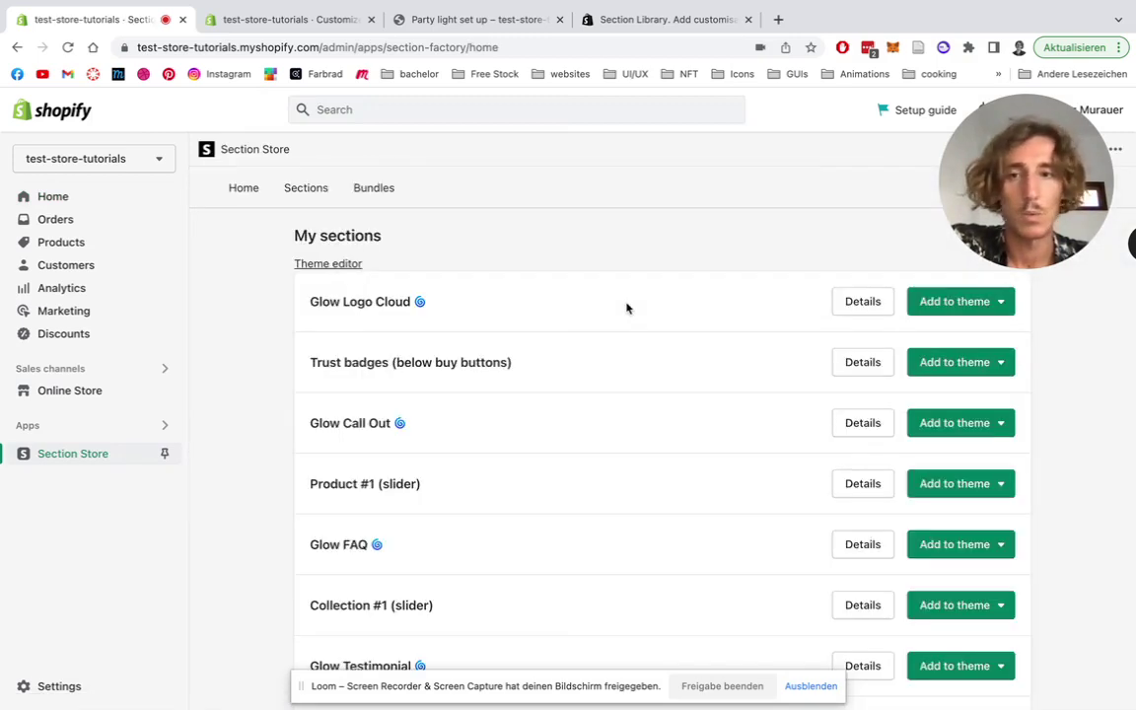
# Open the 'Payment icons (below buy buttons)' section details, a $9 badge already owned
pyautogui.click(307, 189)
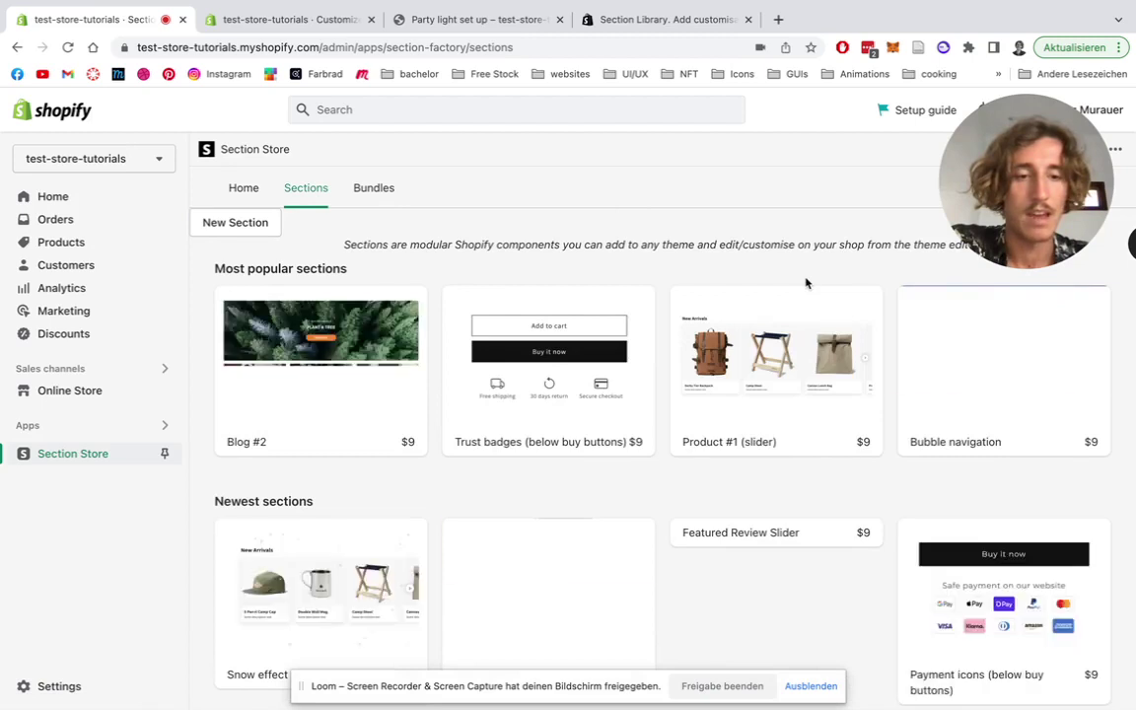
pyautogui.scroll(-1, 806, 284)
pyautogui.scroll(-1, 806, 284)
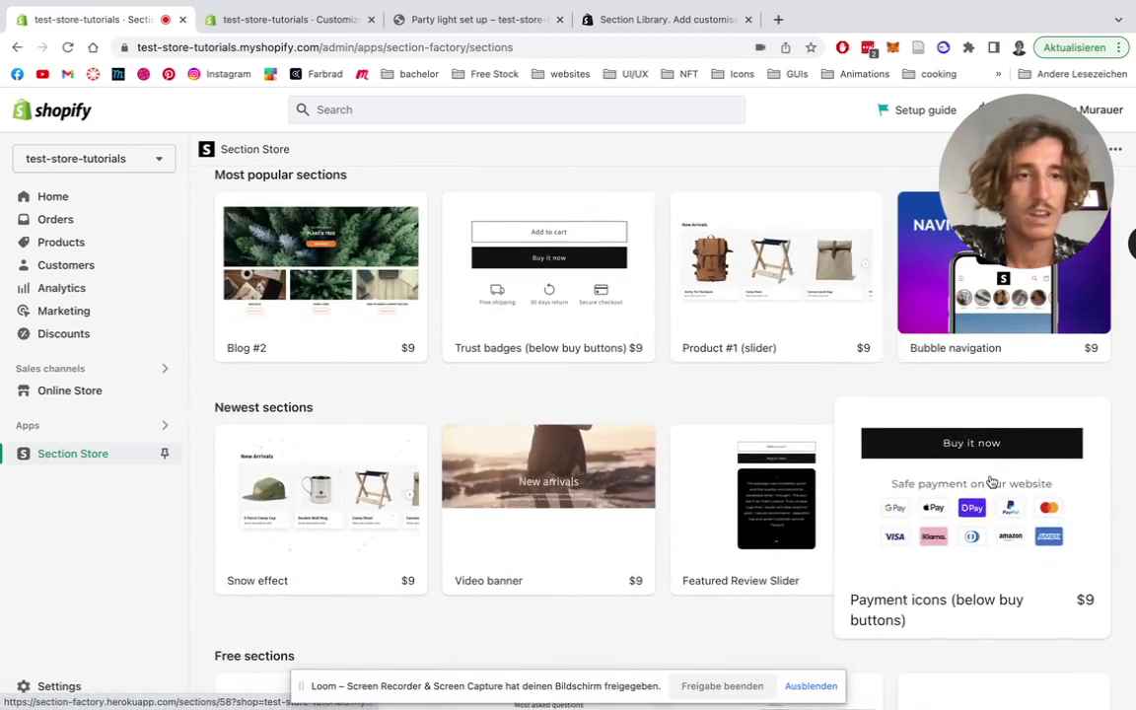
pyautogui.click(990, 482)
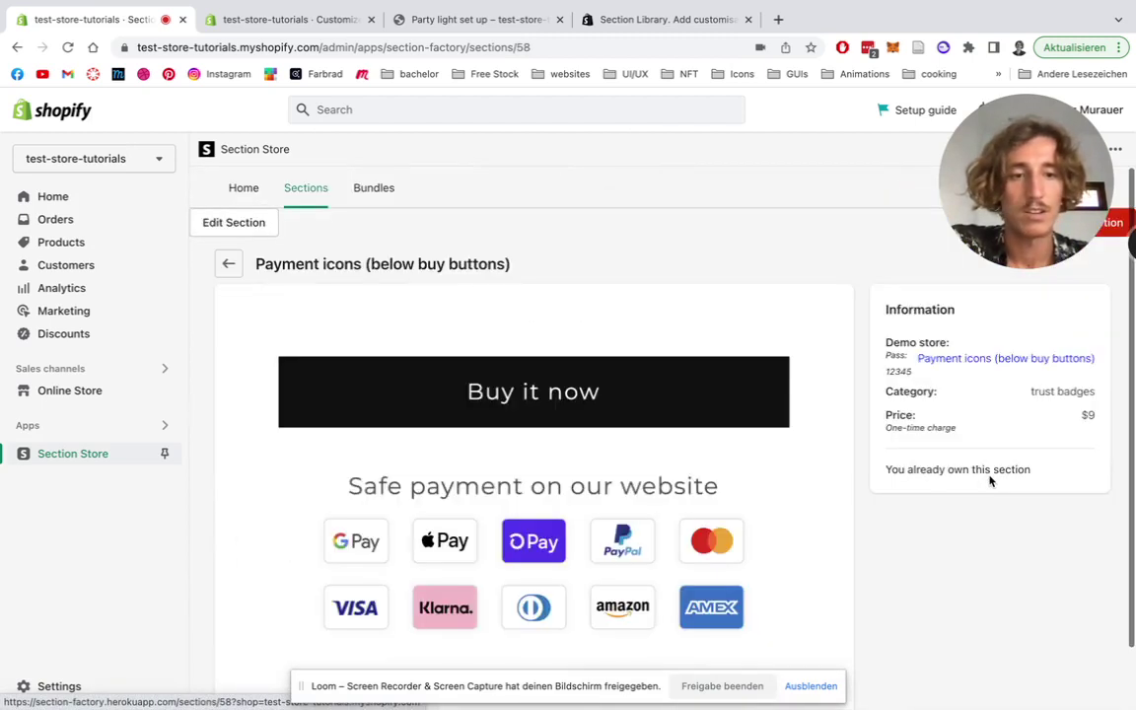
pyautogui.scroll(-1, 737, 286)
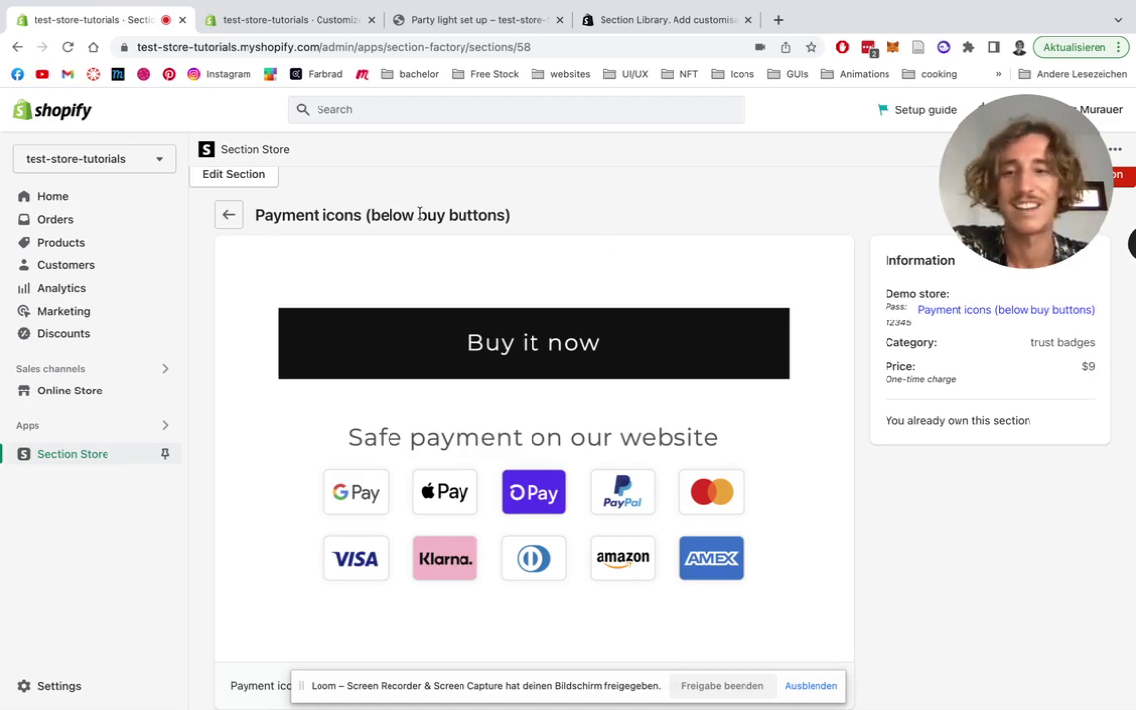
pyautogui.scroll(2, 419, 214)
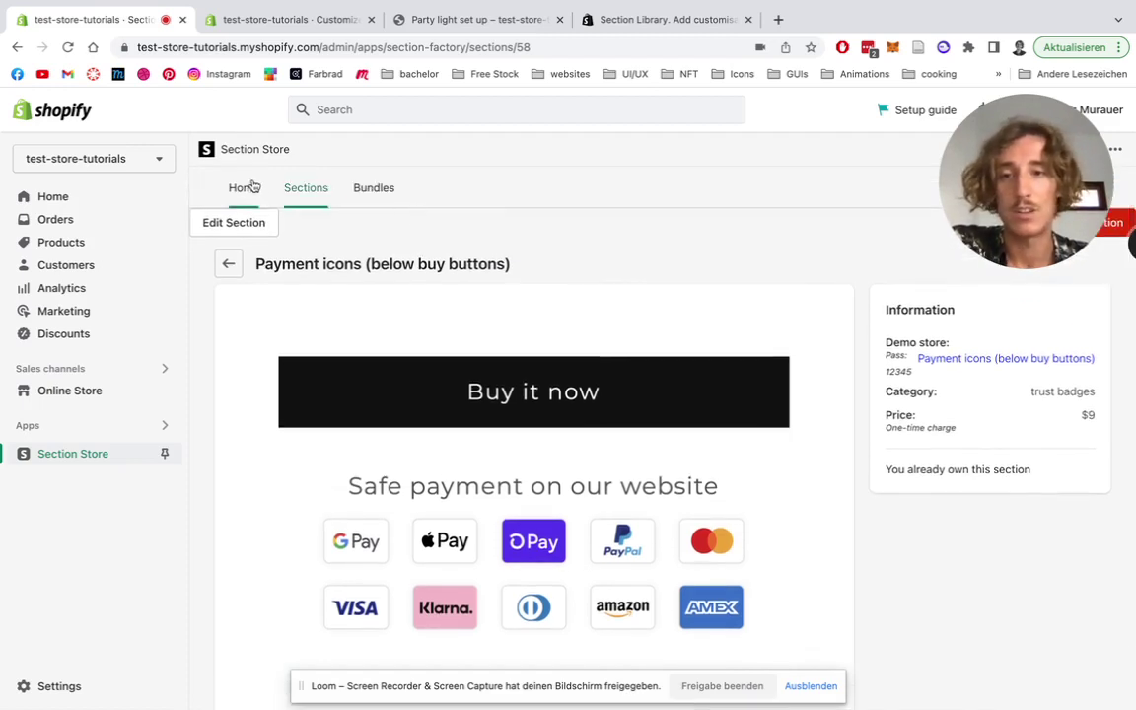
# Check Payment icons' Add to theme options, then go to the Dawn editor's 'Party light set up' product page
pyautogui.click(252, 195)
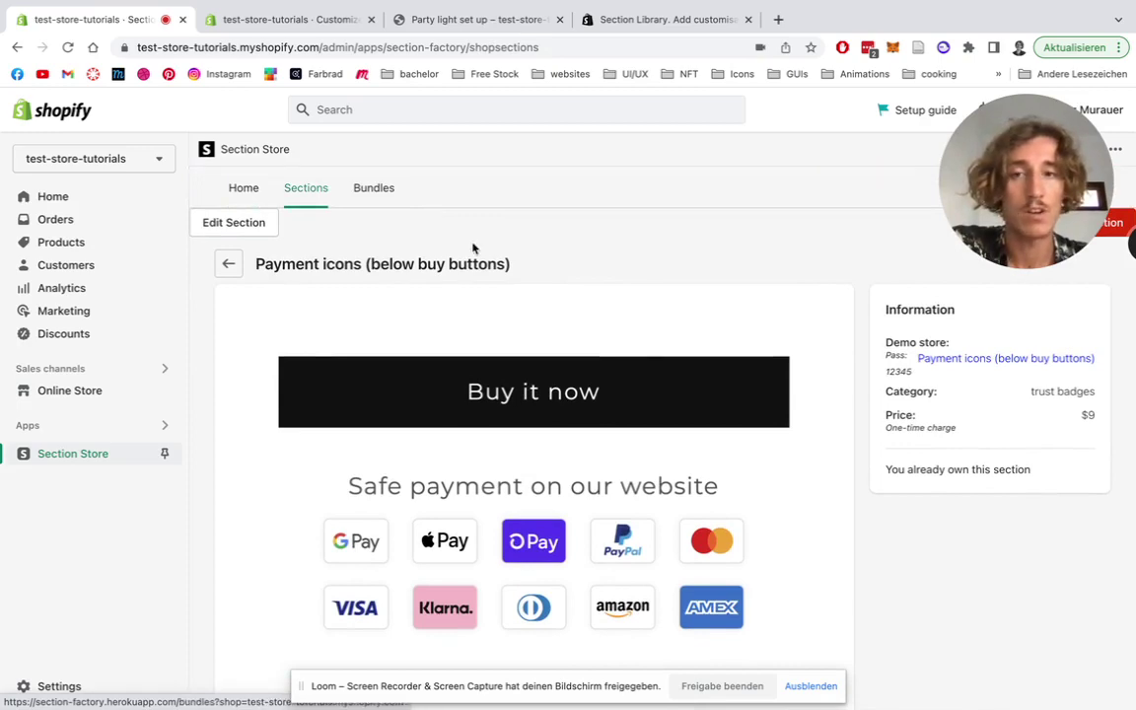
pyautogui.scroll(-5, 636, 270)
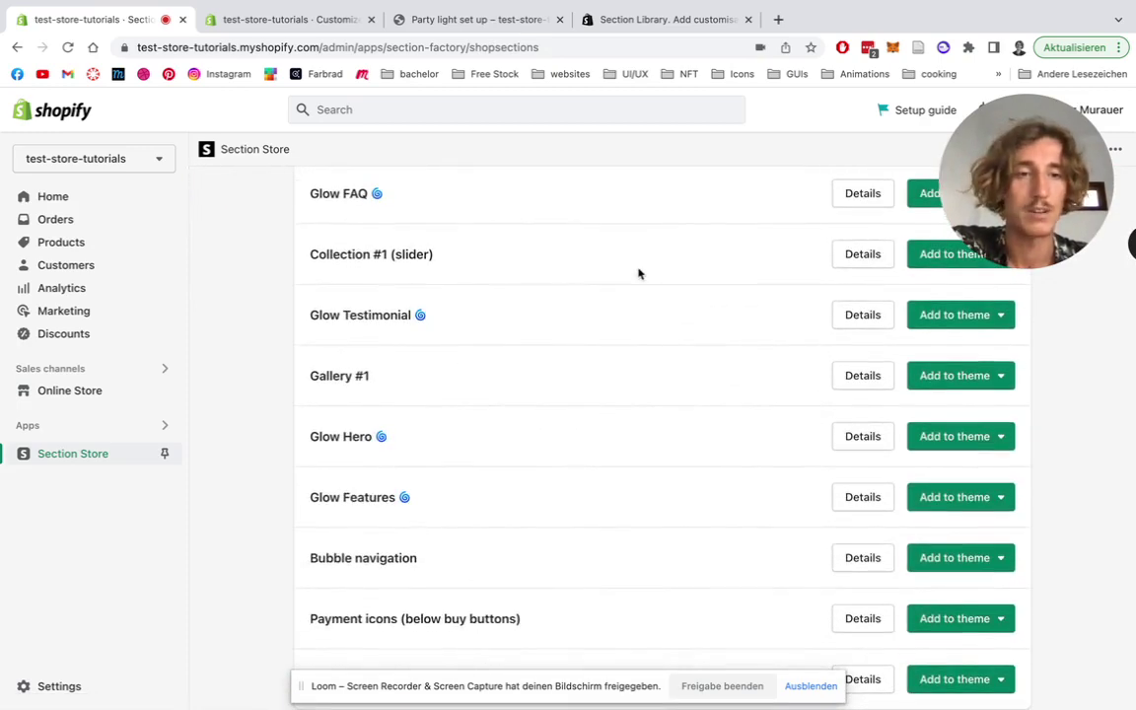
pyautogui.scroll(-1, 638, 274)
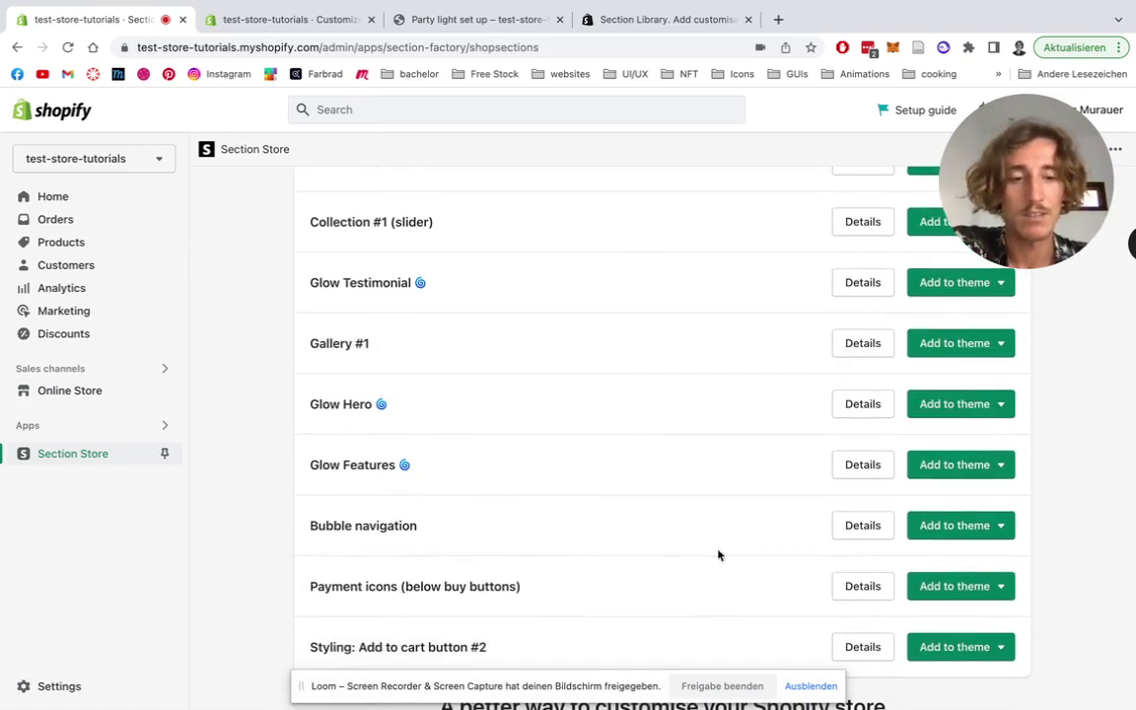
pyautogui.click(955, 588)
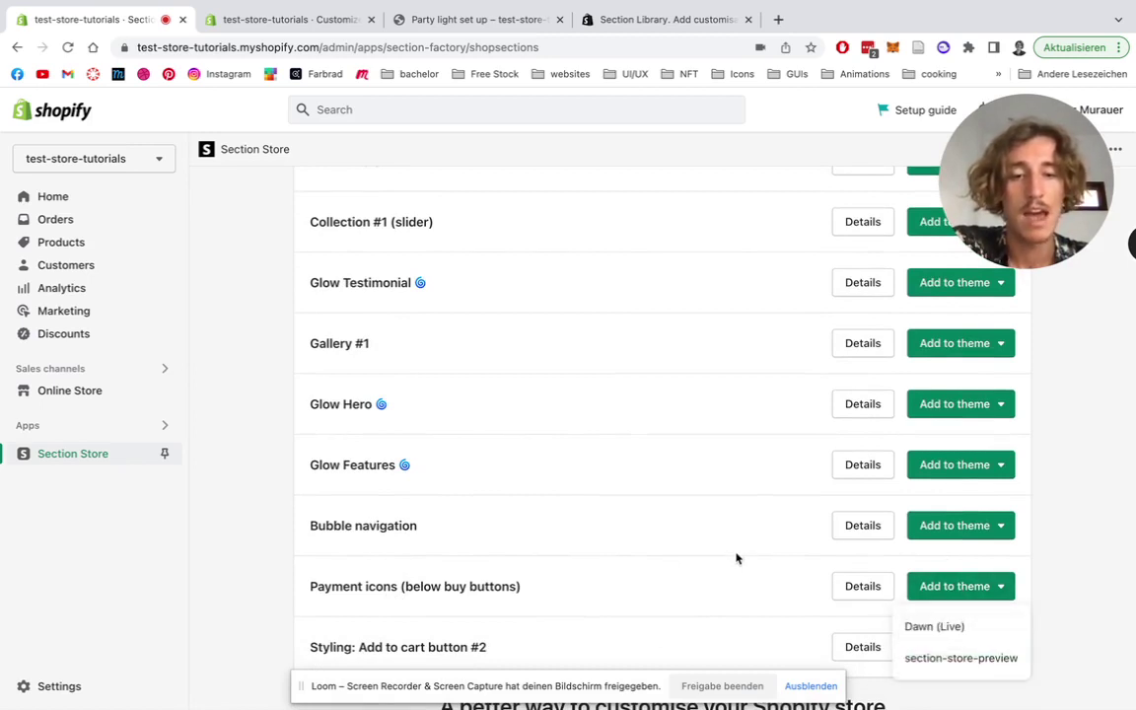
pyautogui.scroll(5, 727, 576)
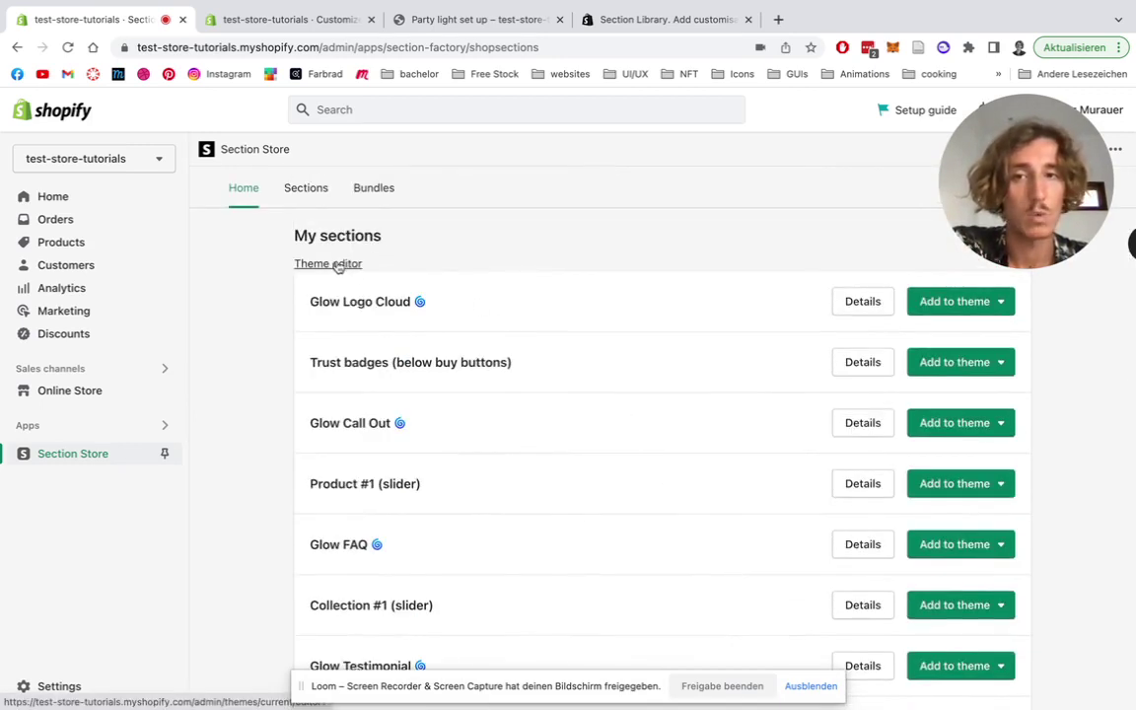
pyautogui.click(287, 20)
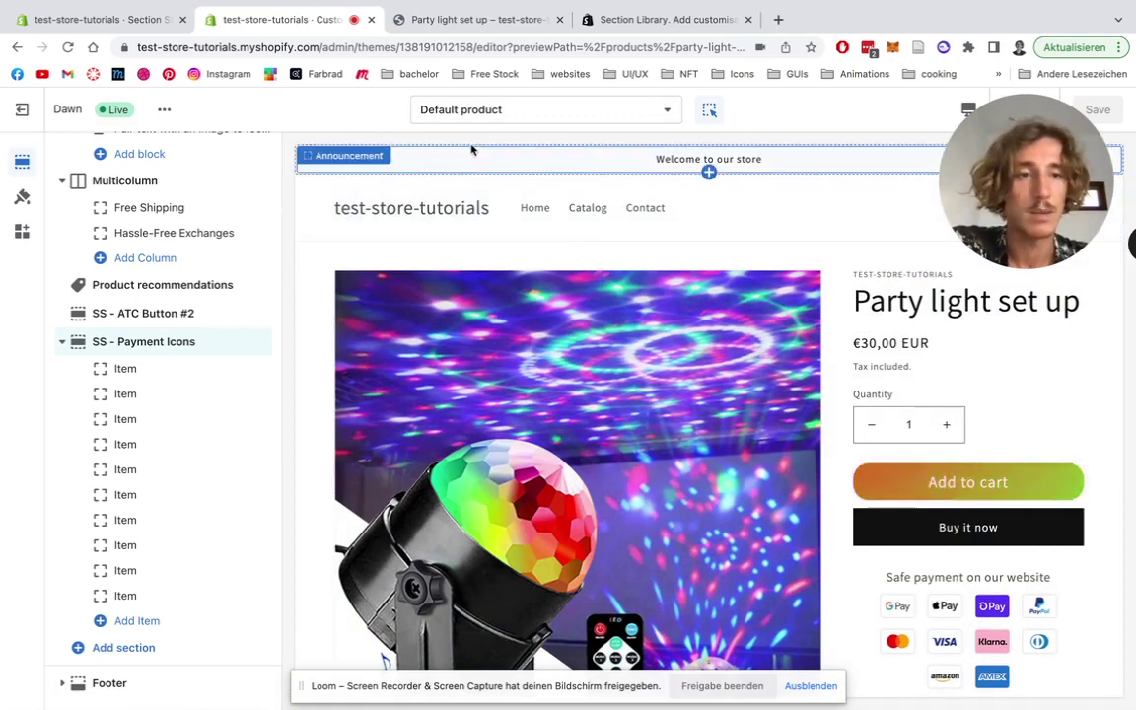
# Remove the existing SS - Payment Icons section from the product template
pyautogui.click(487, 110)
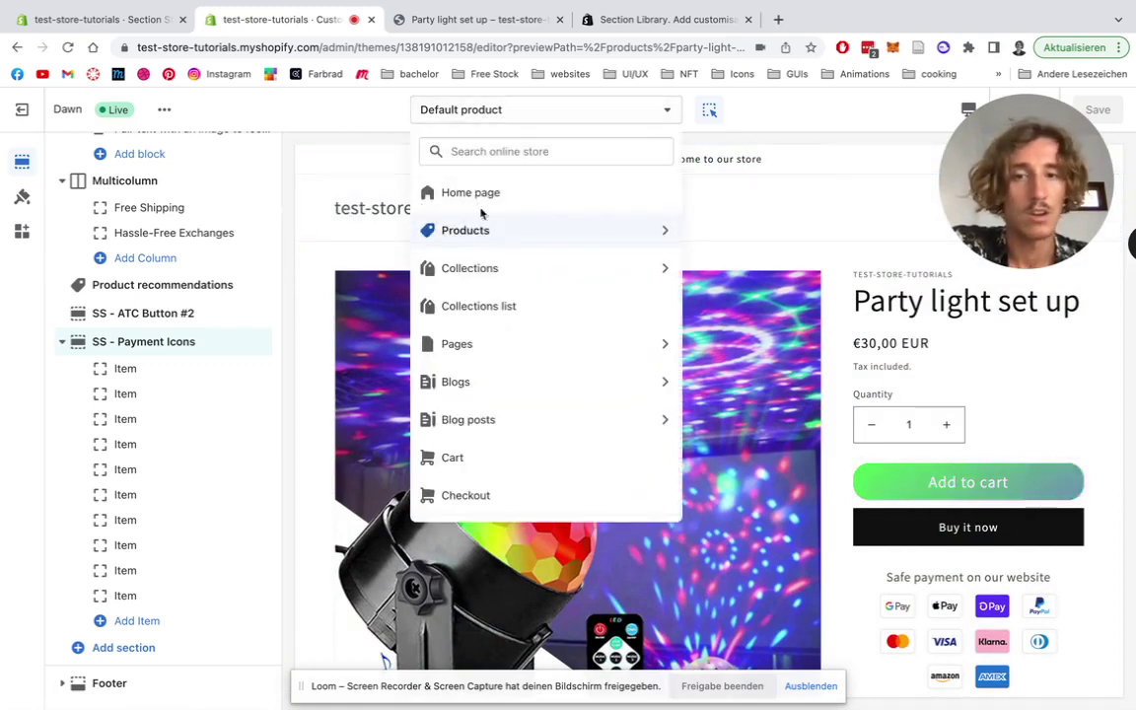
pyautogui.click(345, 236)
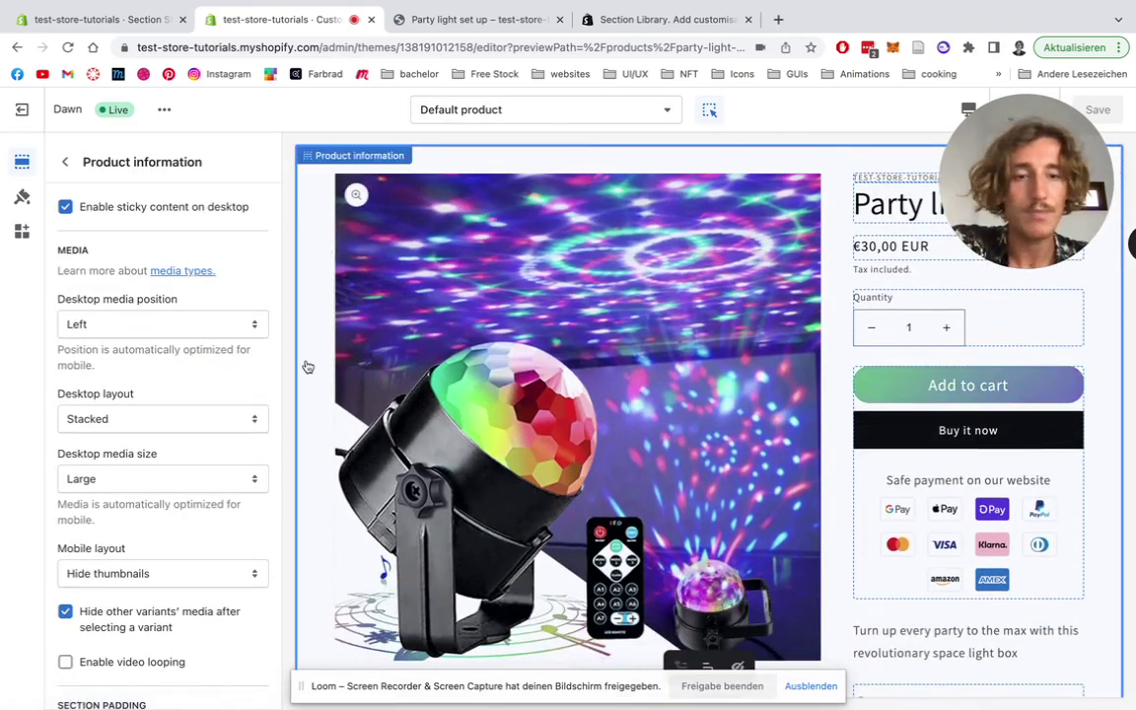
pyautogui.scroll(-1, 118, 227)
pyautogui.click(64, 162)
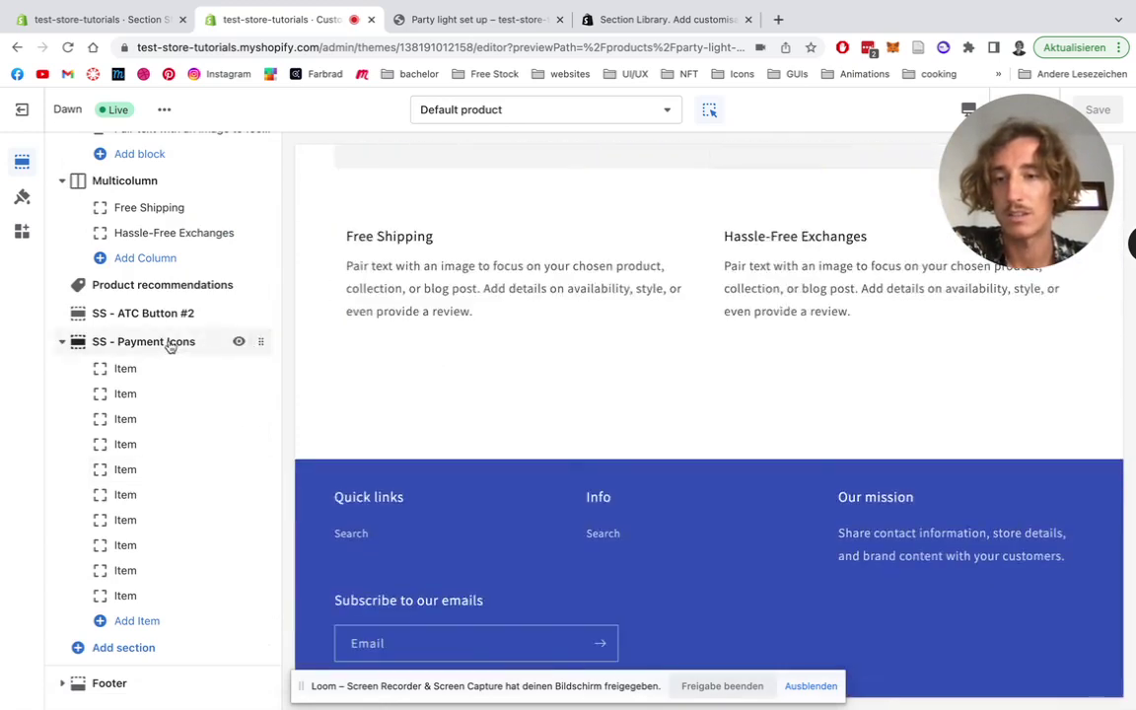
pyautogui.click(170, 345)
pyautogui.click(124, 690)
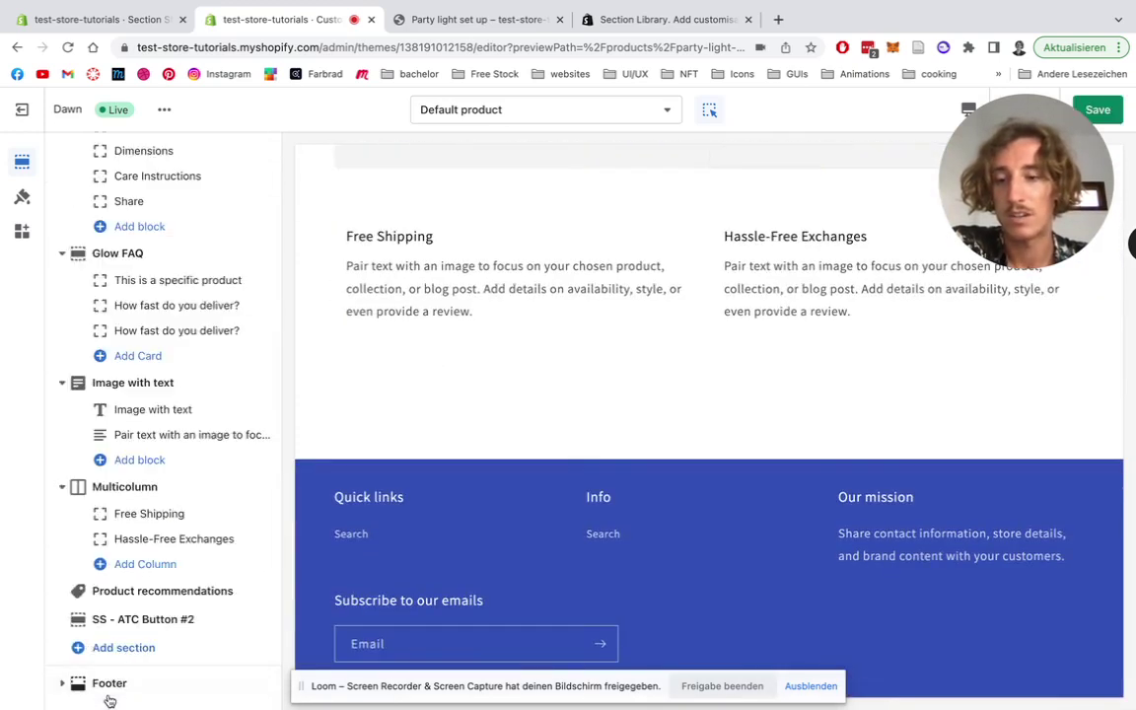
# Save the Dawn product template without the old G Pay and Apple Pay badges
pyautogui.scroll(3, 202, 434)
pyautogui.scroll(15, 723, 434)
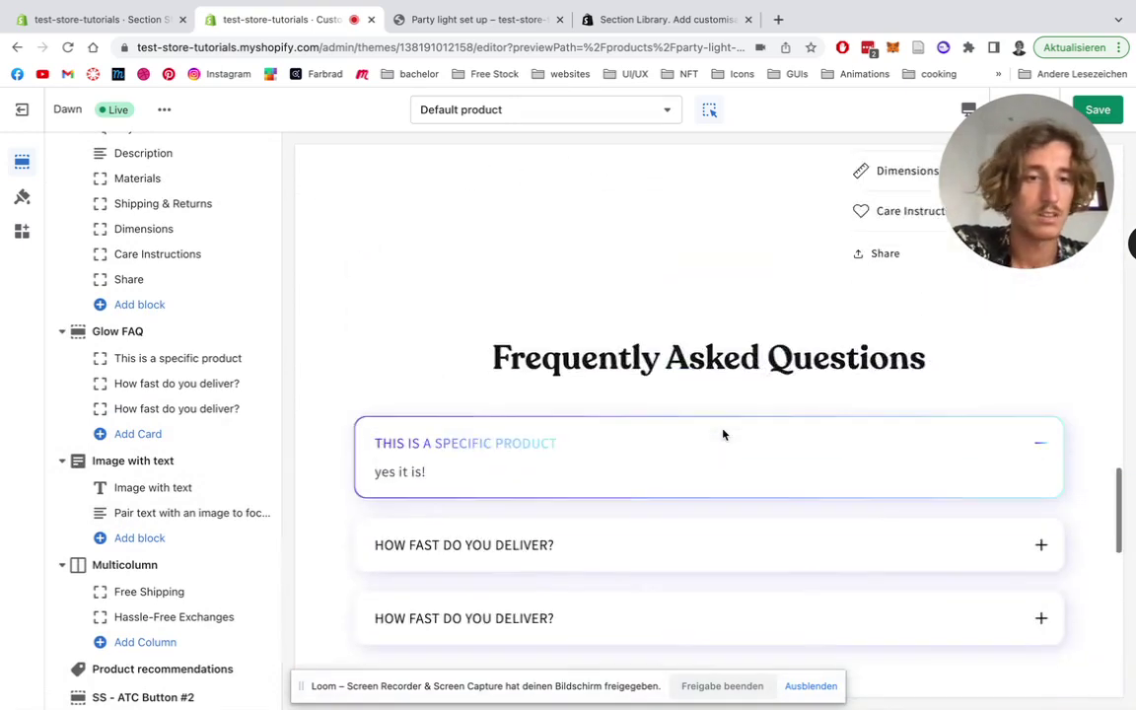
pyautogui.scroll(5, 893, 401)
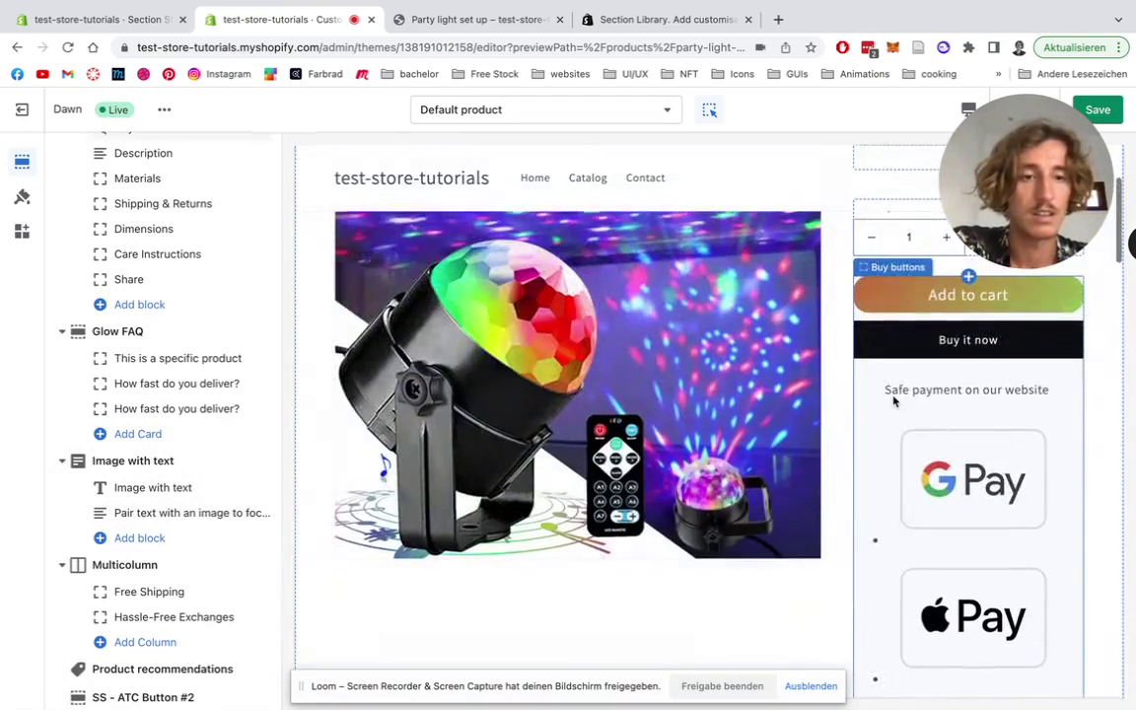
pyautogui.click(1103, 110)
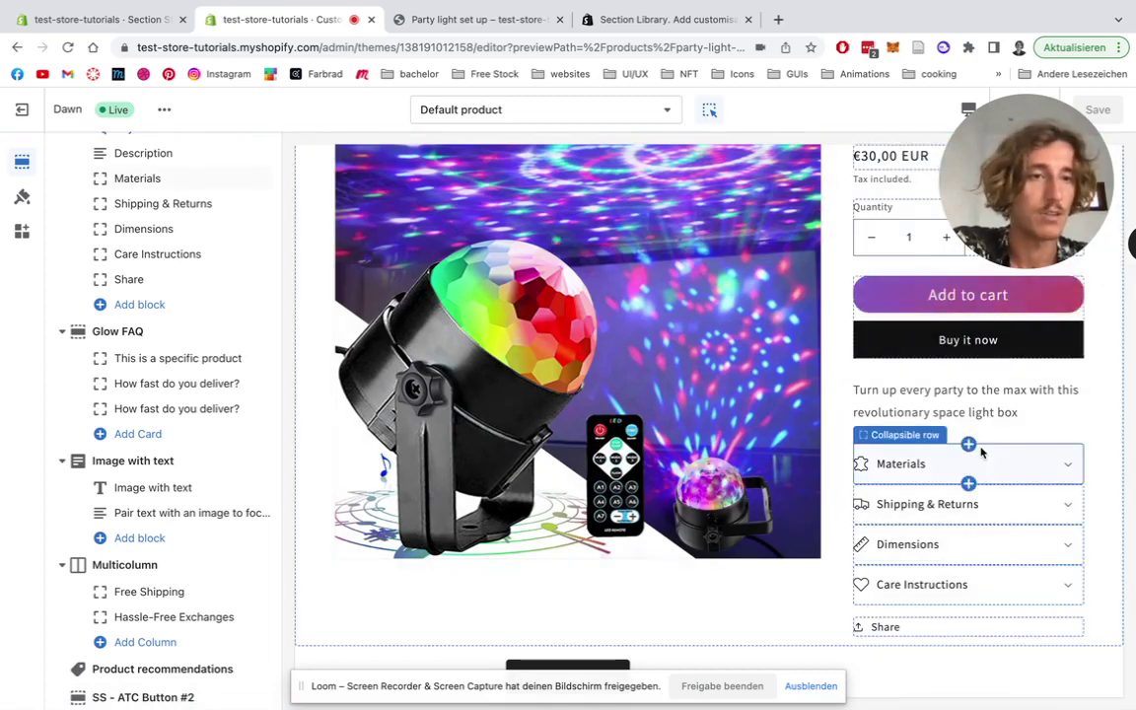
pyautogui.scroll(-2, 178, 271)
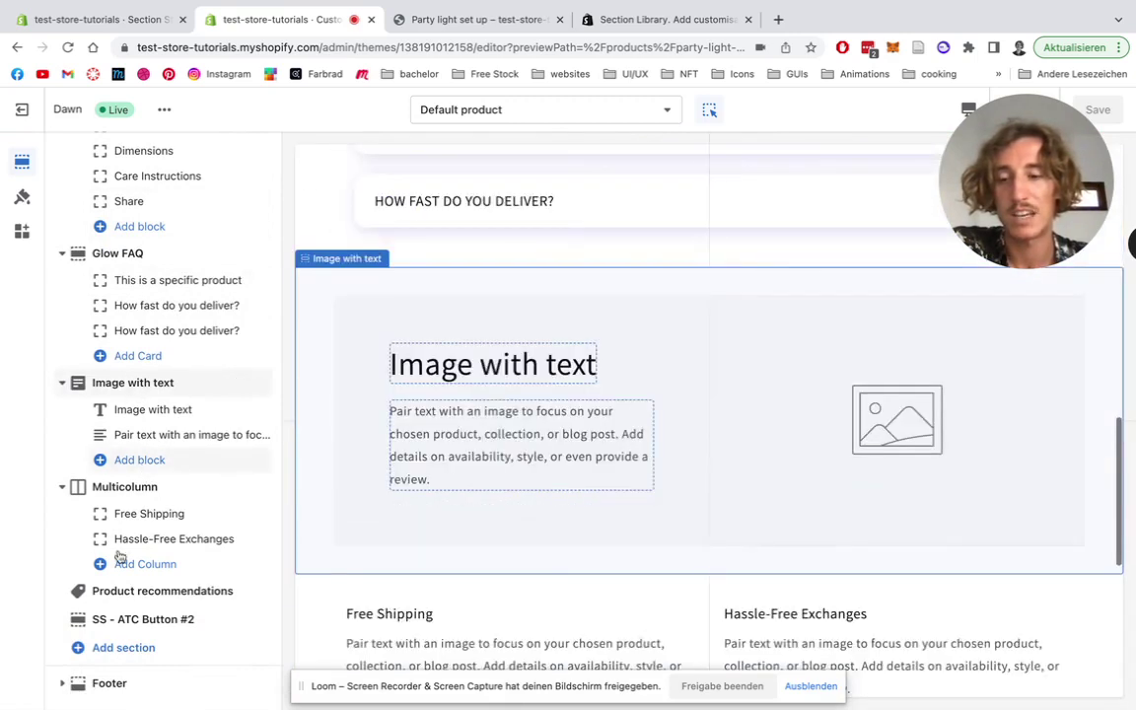
# Add an SS - Payment Icons section found by searching 'ss', and save it
pyautogui.click(124, 648)
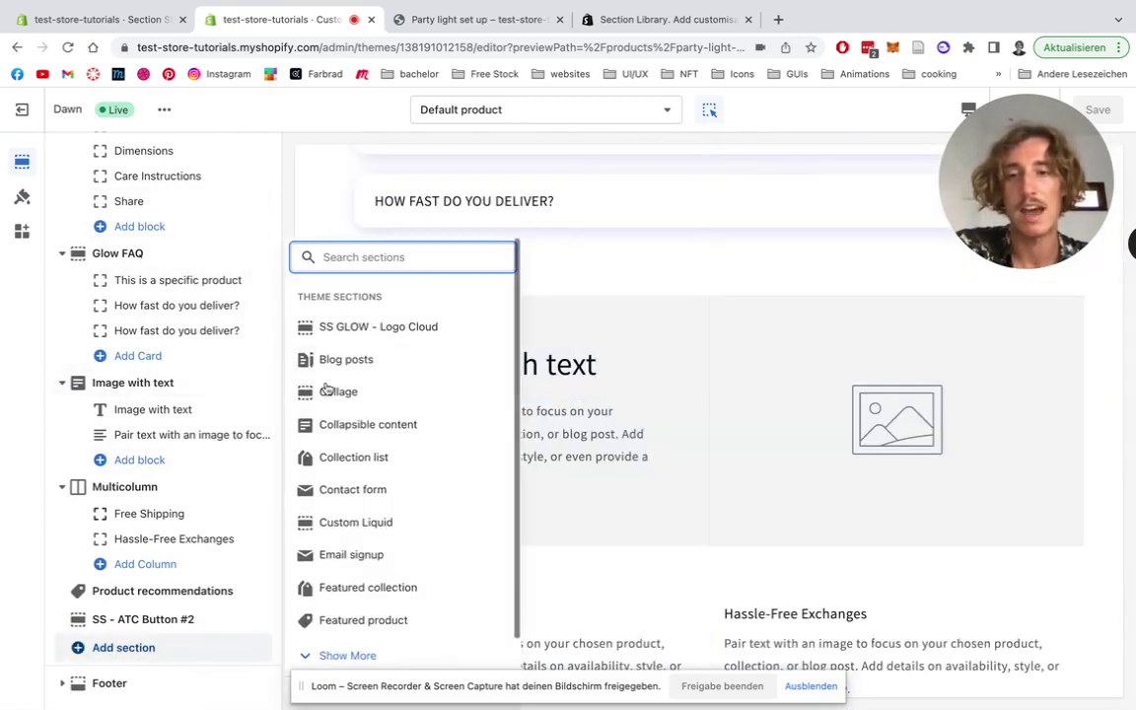
pyautogui.write('ss')
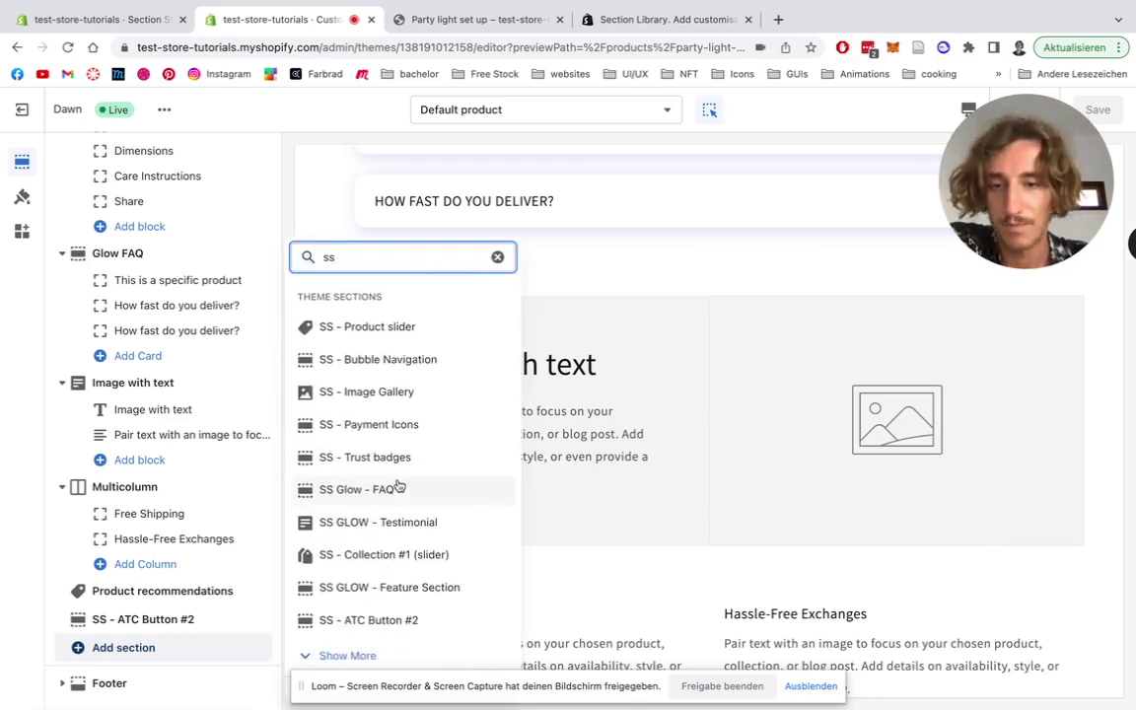
pyautogui.click(385, 426)
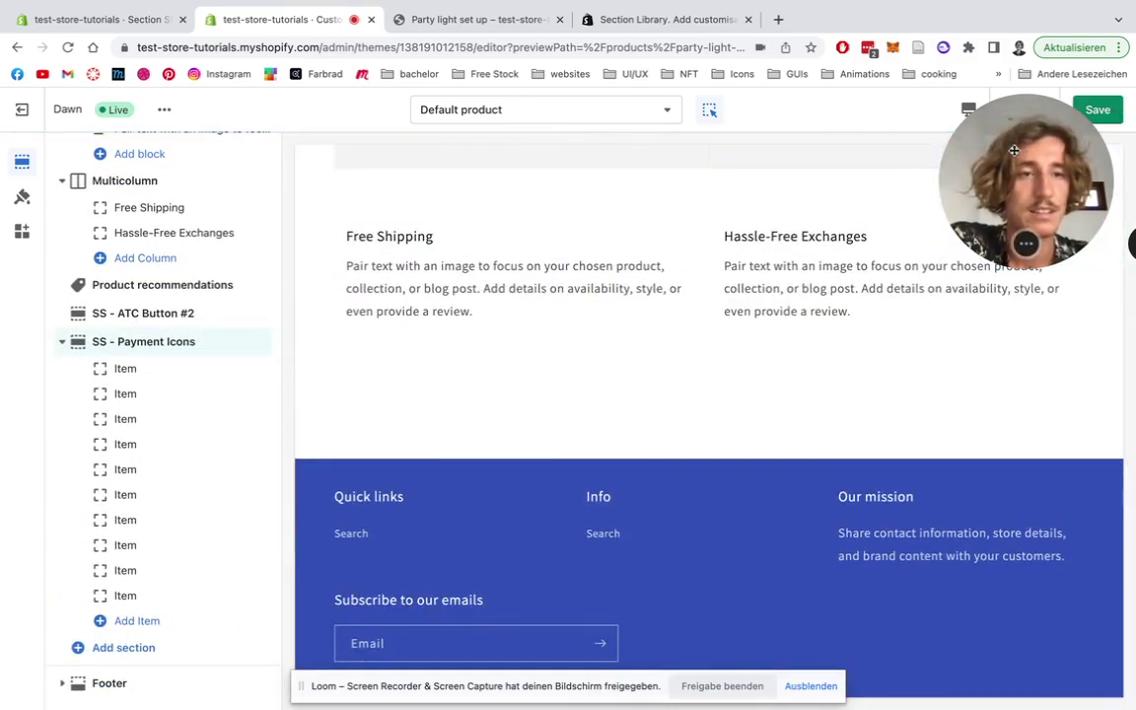
pyautogui.click(1098, 110)
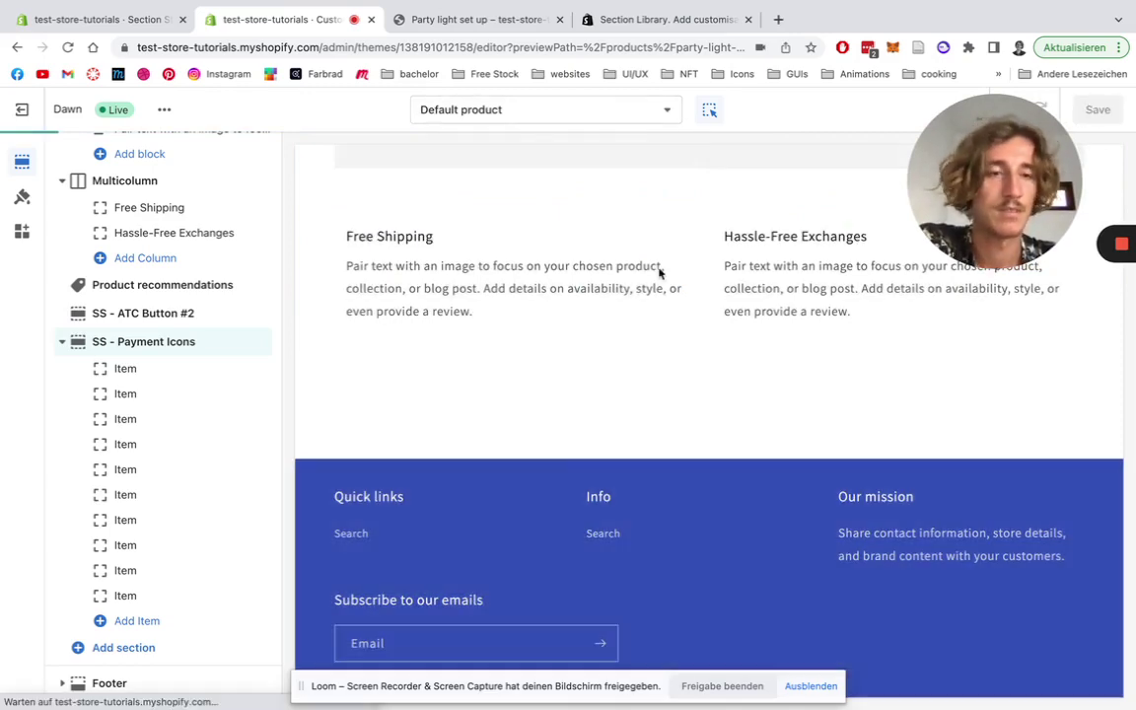
# Check the new payment block under Buy it now and select SS - Payment Icons
pyautogui.scroll(15, 757, 453)
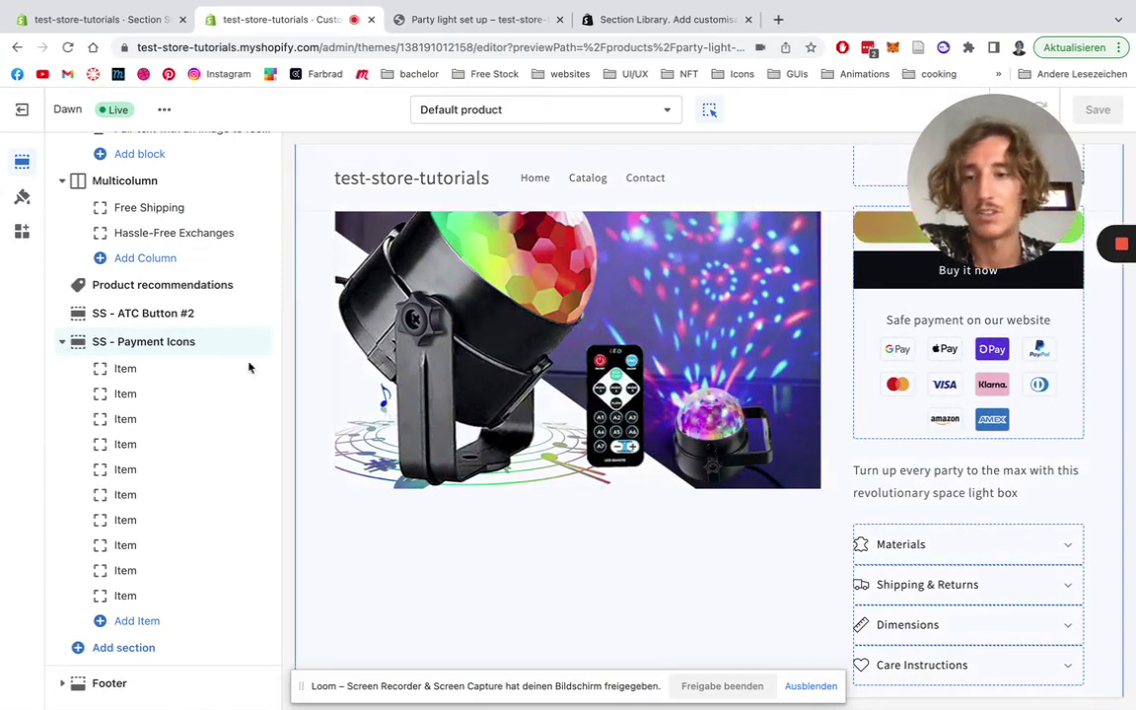
pyautogui.click(168, 346)
# Set the payment block's text size to 20 and icon size to 48
pyautogui.click(168, 345)
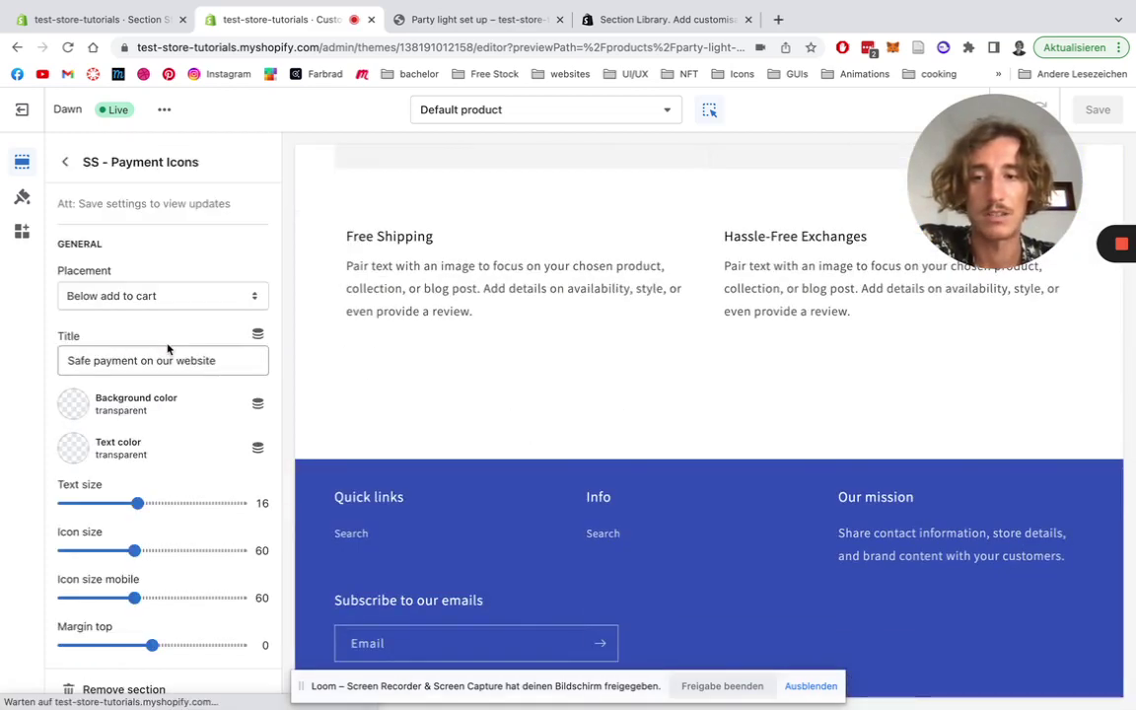
pyautogui.scroll(-1, 174, 504)
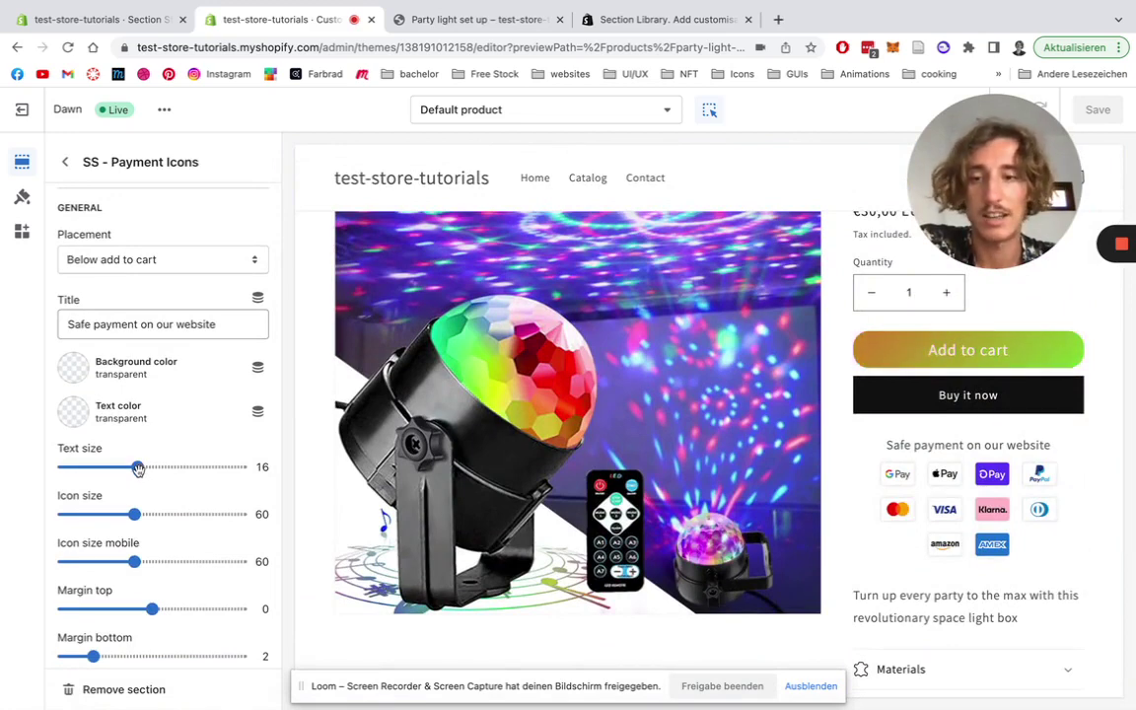
pyautogui.moveTo(139, 468); pyautogui.dragTo(166, 467)
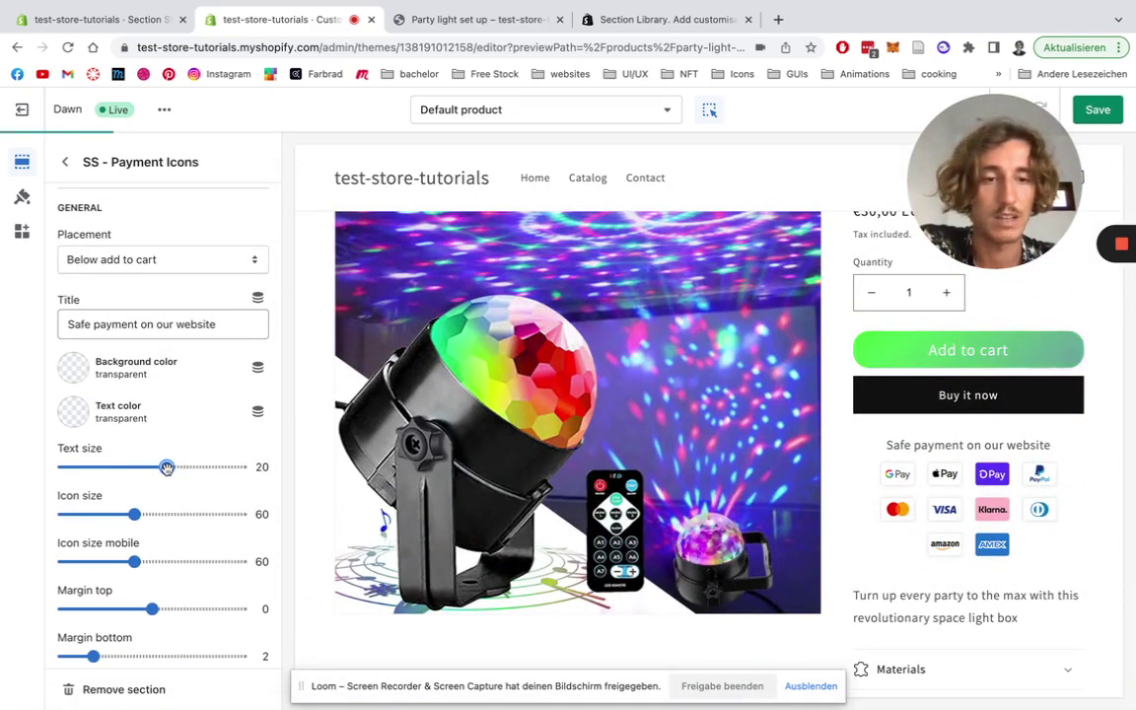
pyautogui.scroll(-10, 695, 352)
pyautogui.scroll(3, 695, 352)
pyautogui.scroll(10, 695, 352)
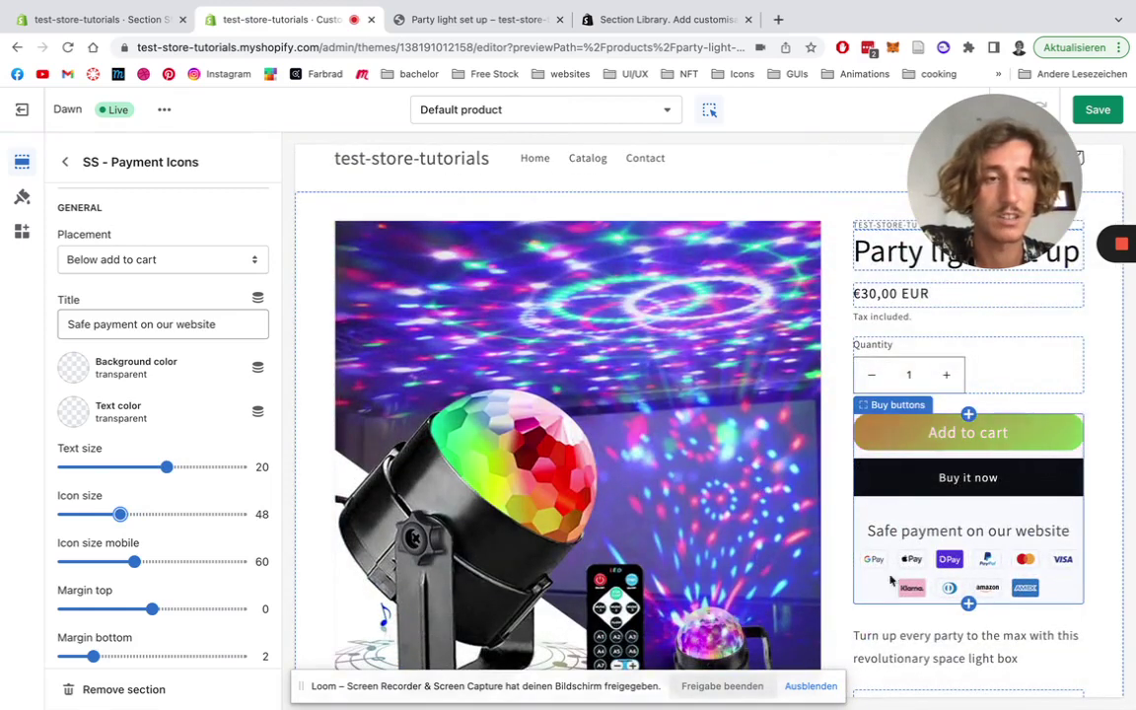
pyautogui.scroll(-1, 120, 555)
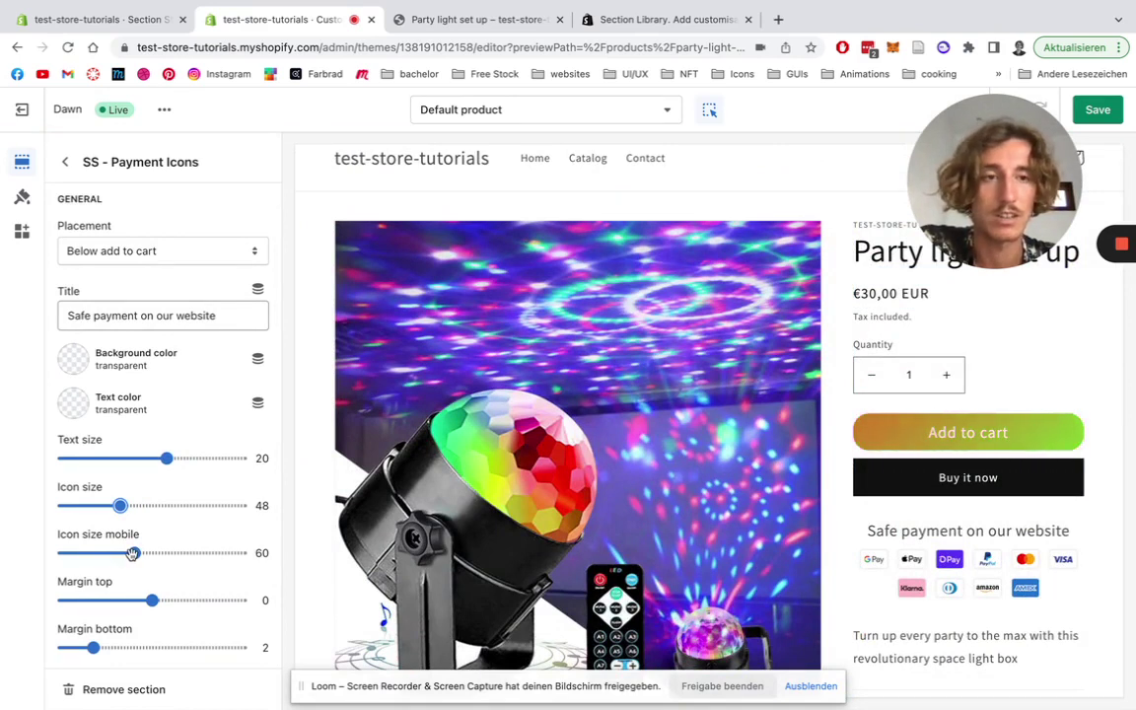
# Try a pink background for the payment block, then settle on white #FFFFFF
pyautogui.click(72, 363)
pyautogui.moveTo(119, 450); pyautogui.dragTo(115, 406)
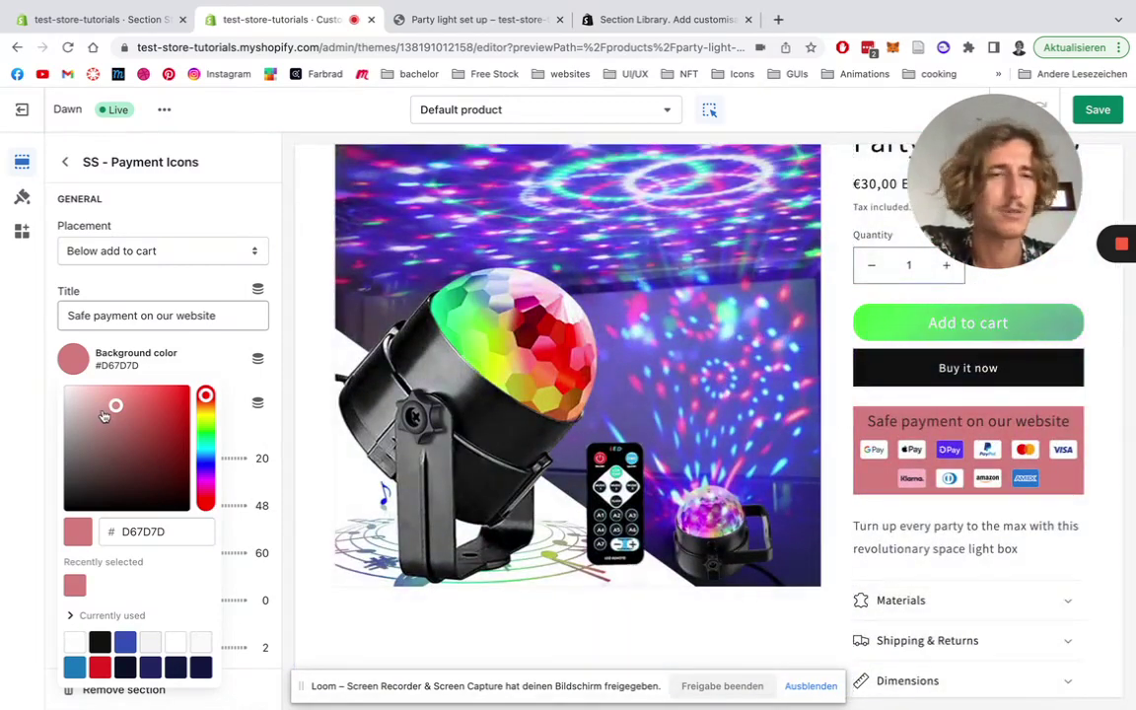
pyautogui.moveTo(103, 415); pyautogui.dragTo(71, 391)
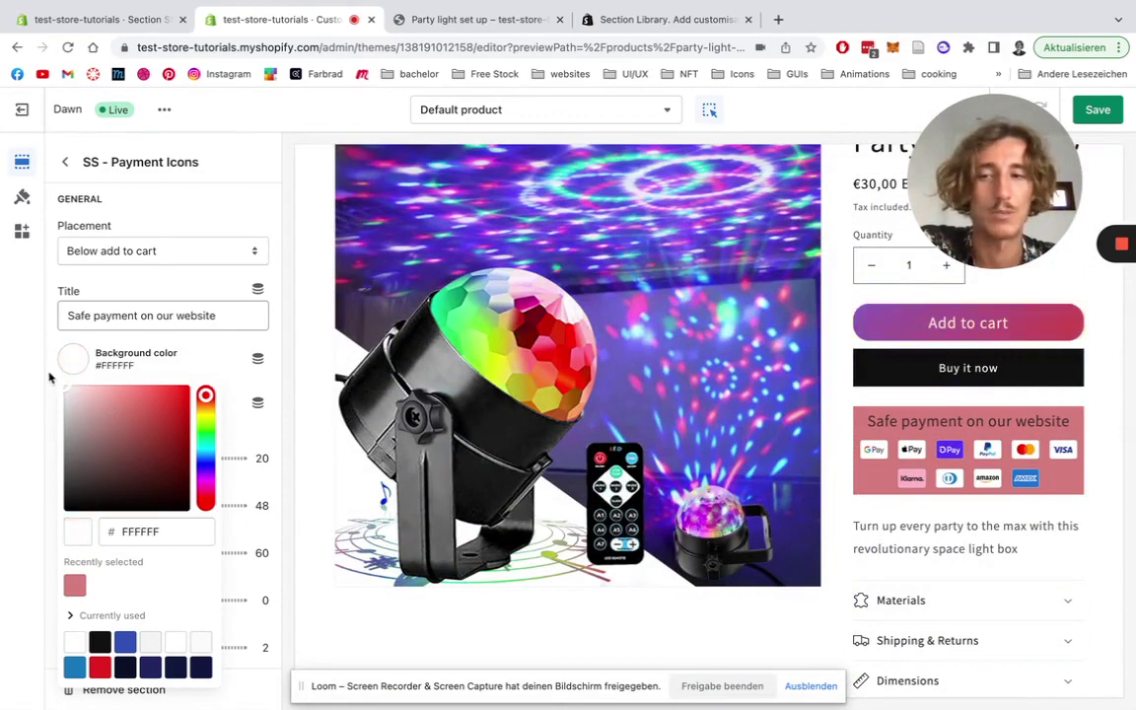
pyautogui.click(49, 376)
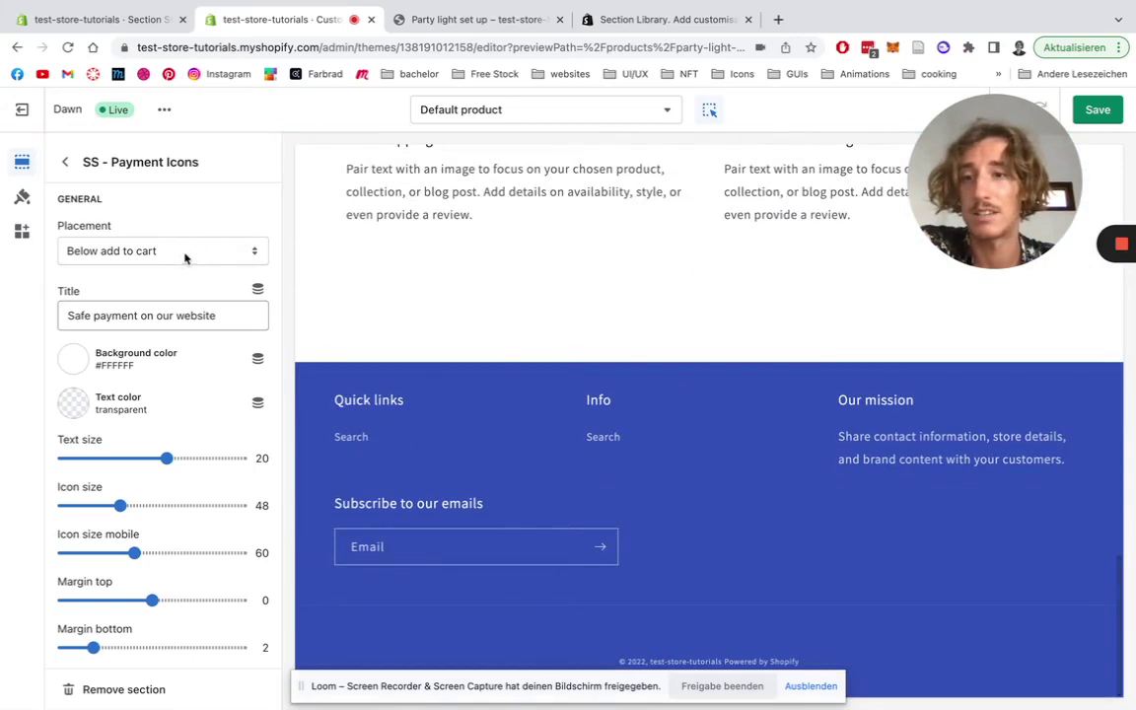
# Move the payment block to 'Above add to cart' and save
pyautogui.click(185, 254)
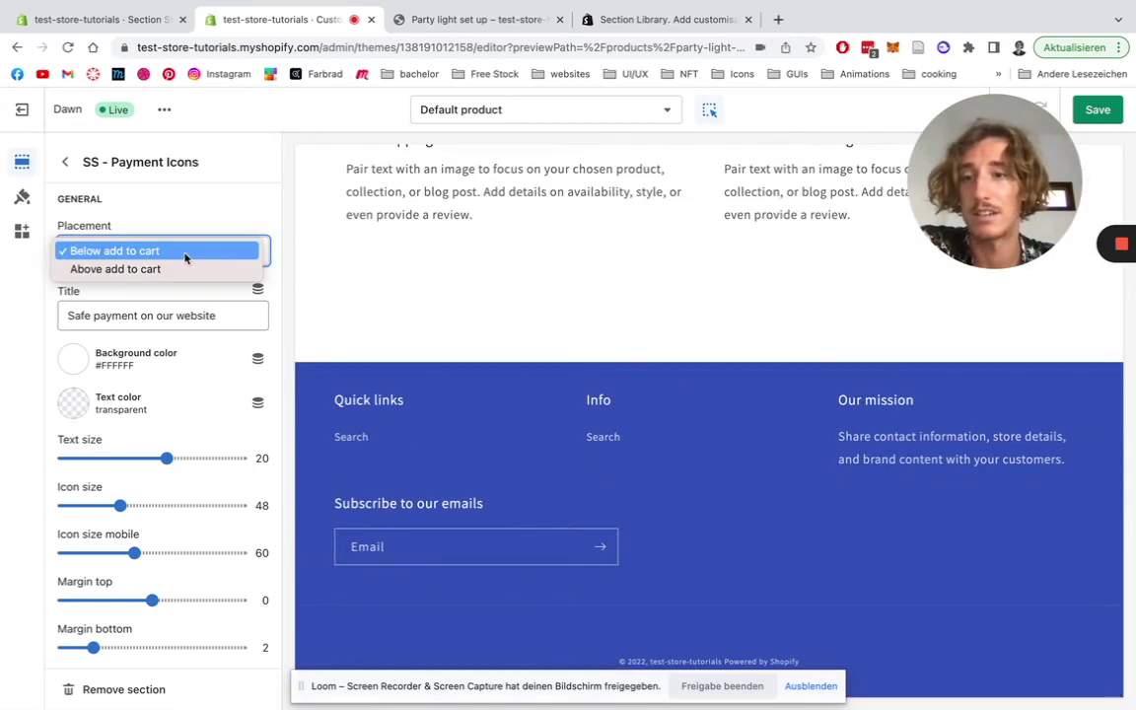
pyautogui.click(132, 272)
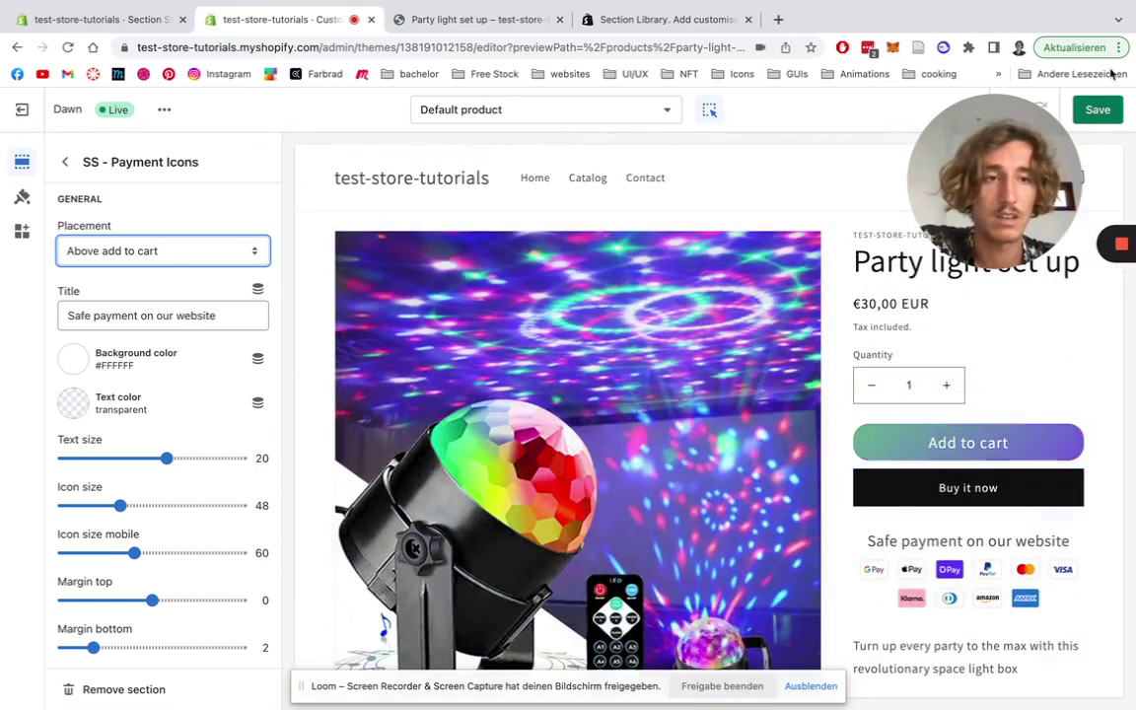
pyautogui.click(1098, 110)
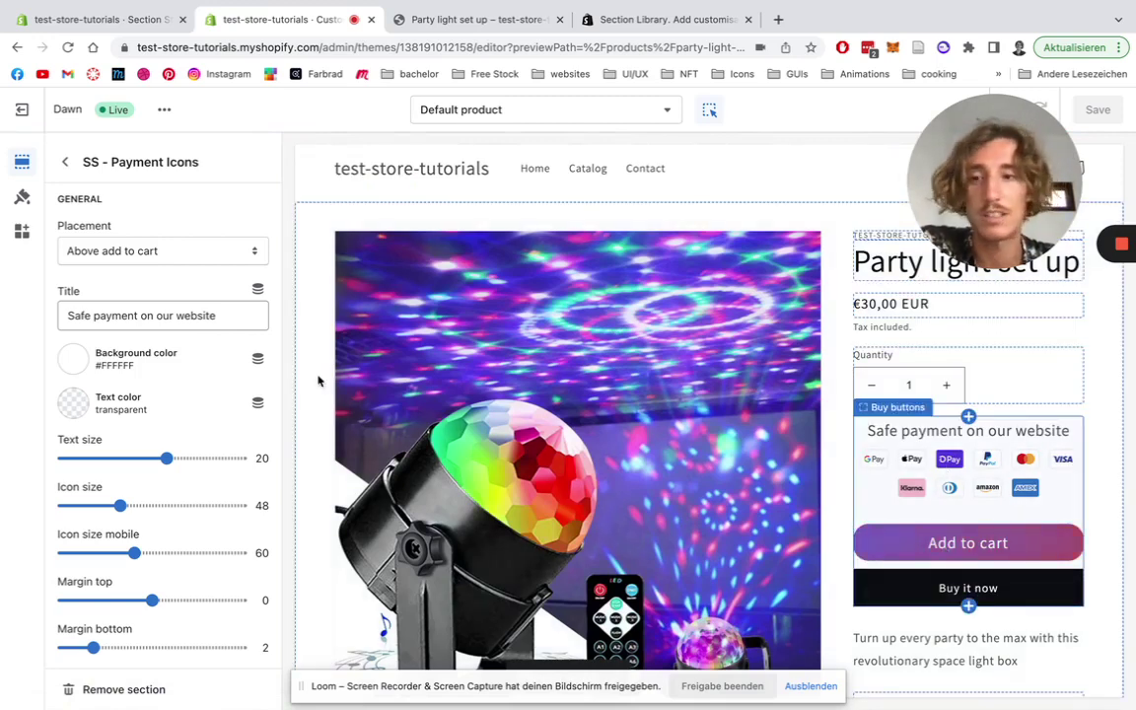
# Colour the 'Safe payment on our website' title muted rose #BE8080
pyautogui.click(72, 412)
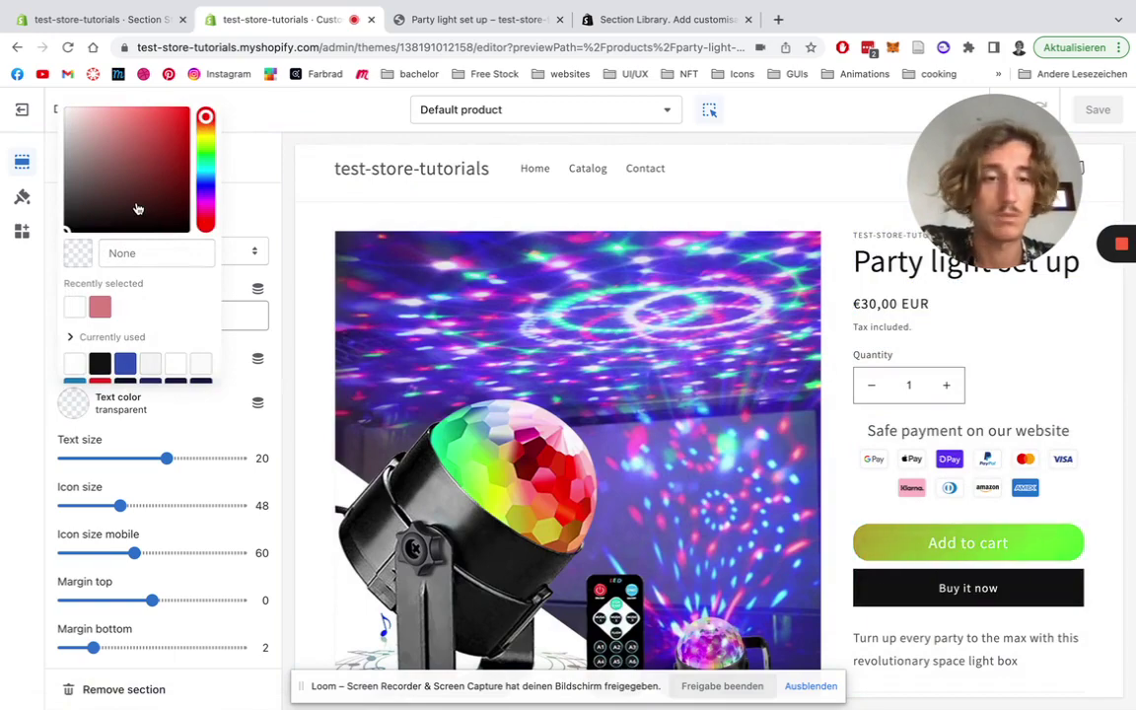
pyautogui.moveTo(104, 128); pyautogui.dragTo(105, 143)
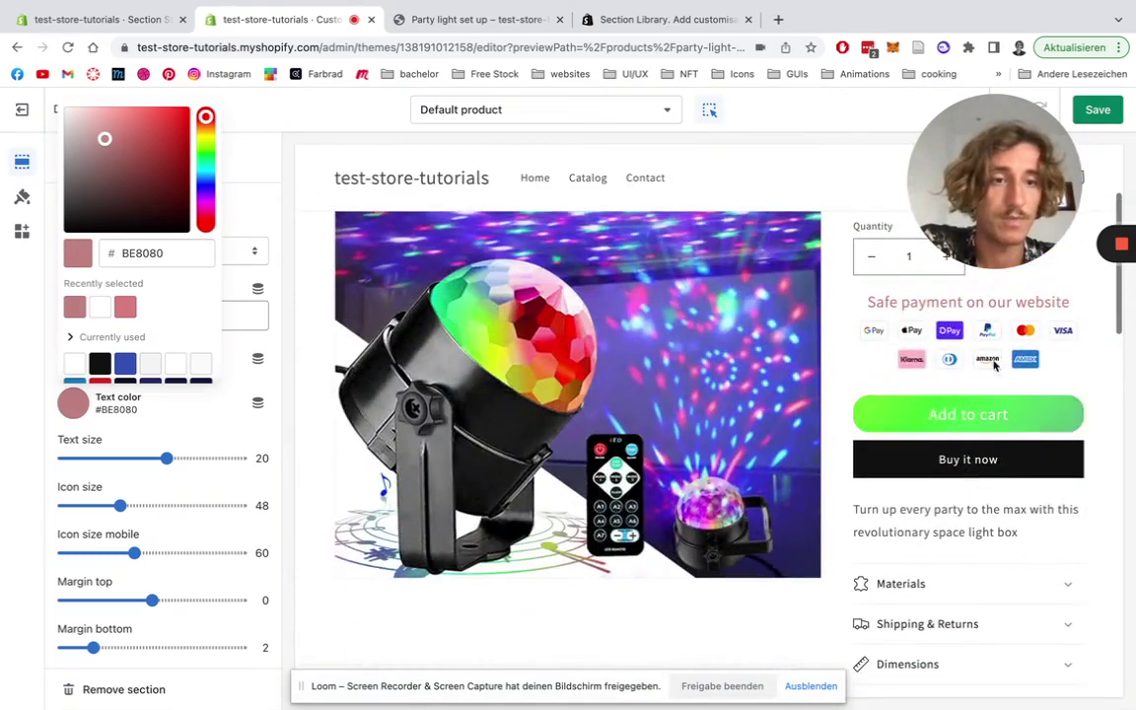
pyautogui.click(287, 241)
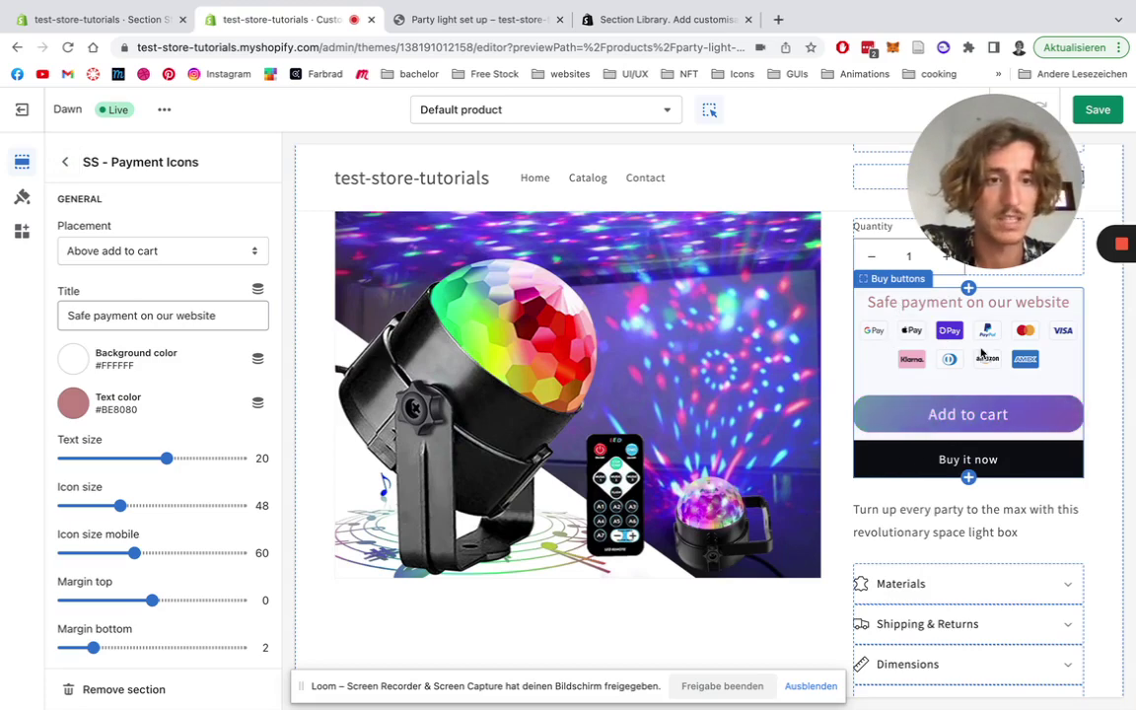
# Open the first SS - Payment Icons item to show its Icon code (SVG) field
pyautogui.click(61, 165)
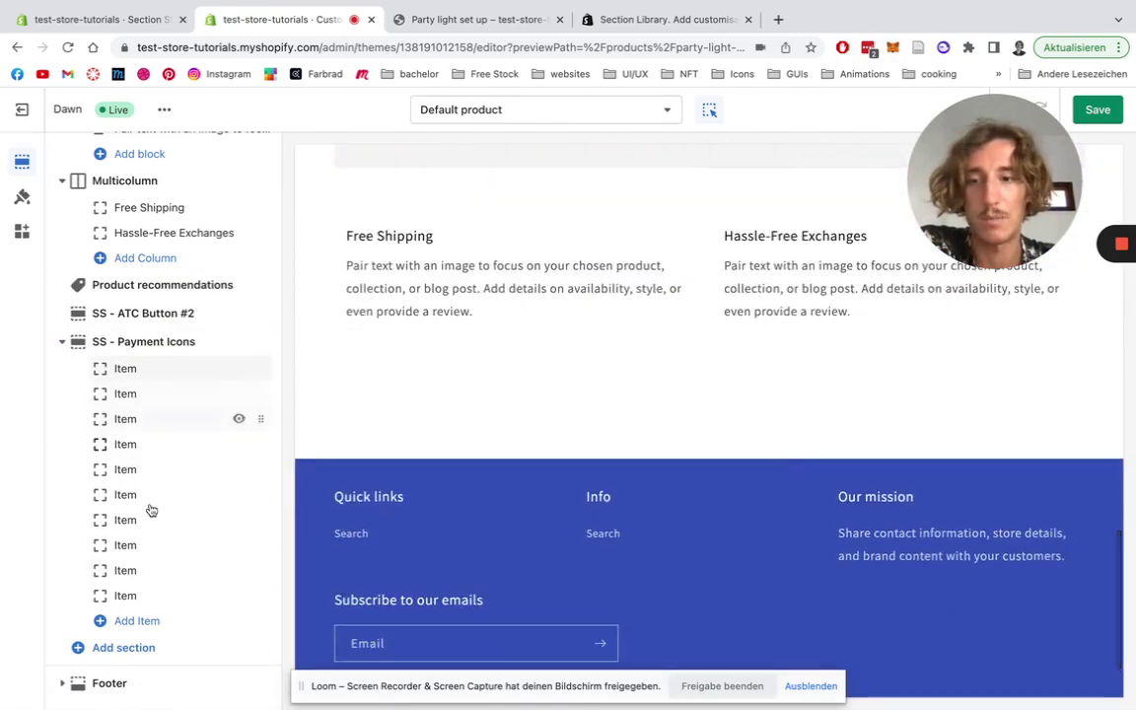
pyautogui.scroll(15, 557, 424)
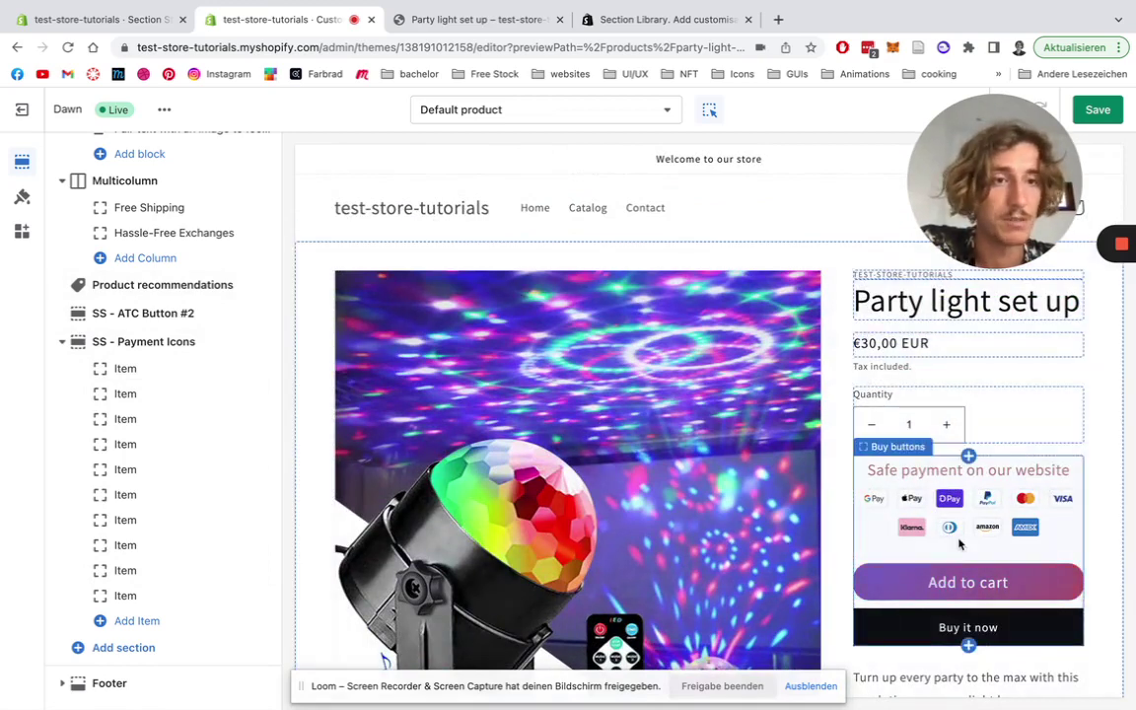
pyautogui.click(126, 368)
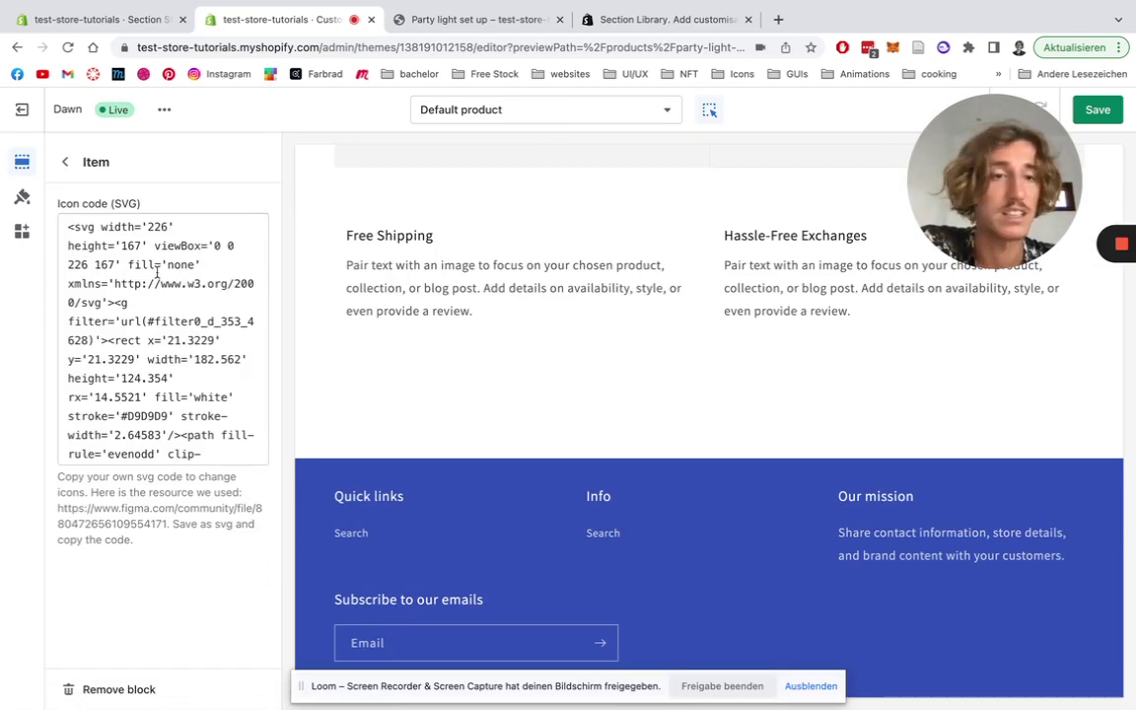
pyautogui.scroll(15, 680, 336)
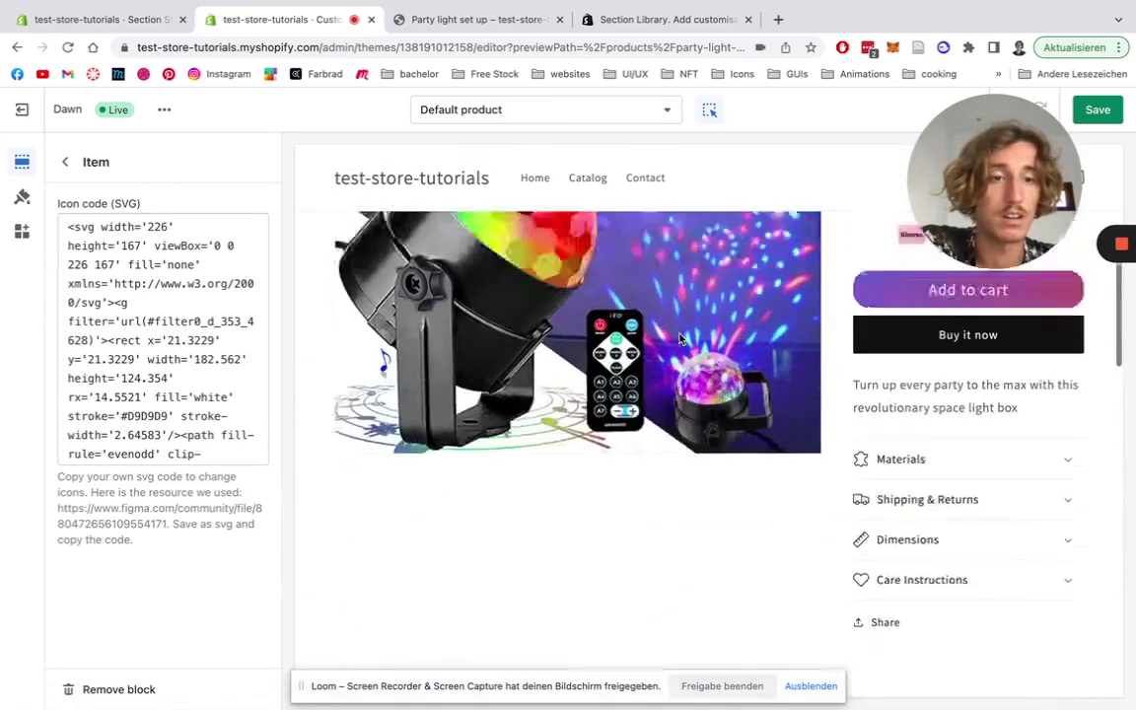
pyautogui.scroll(-3, 680, 336)
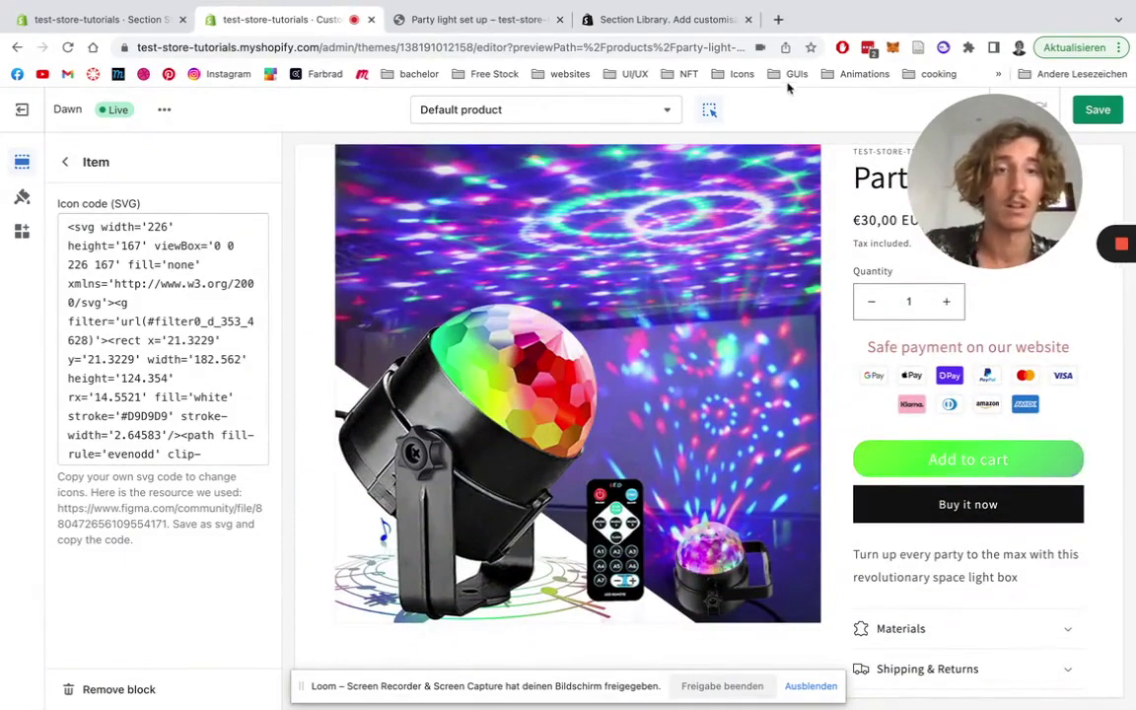
# Open the Bootstrap Icons site (icons.getbootstrap.com) in a new browser tab
pyautogui.click(779, 20)
pyautogui.write('bootstrap.com')
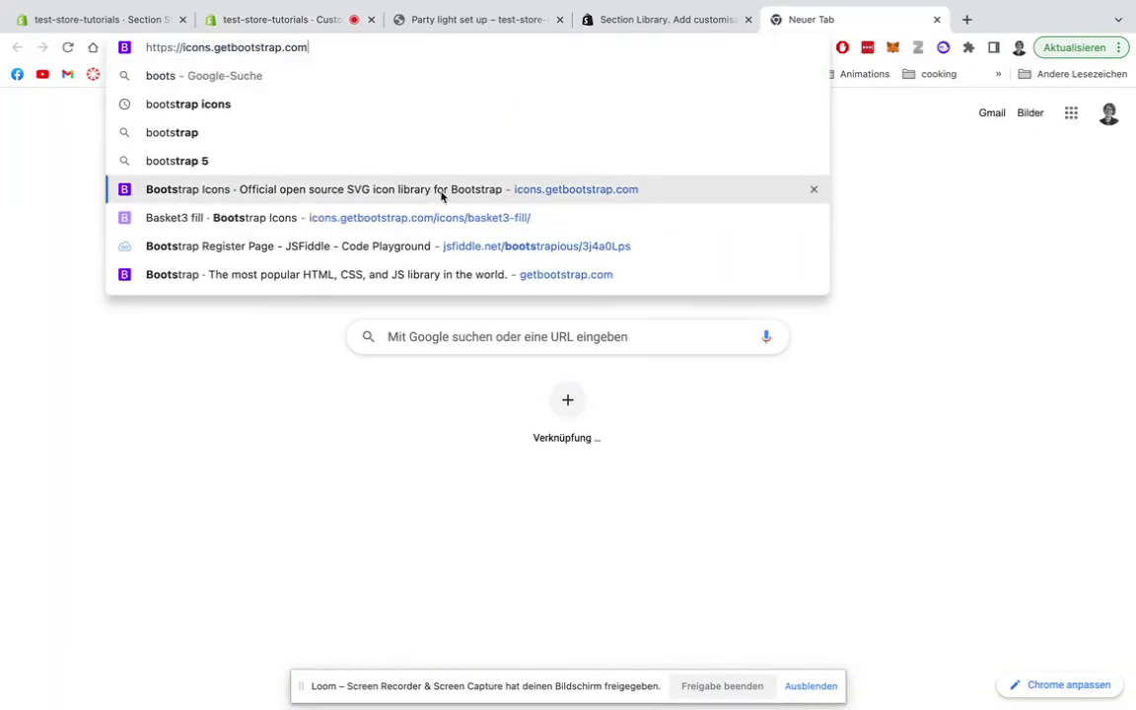
pyautogui.click(441, 191)
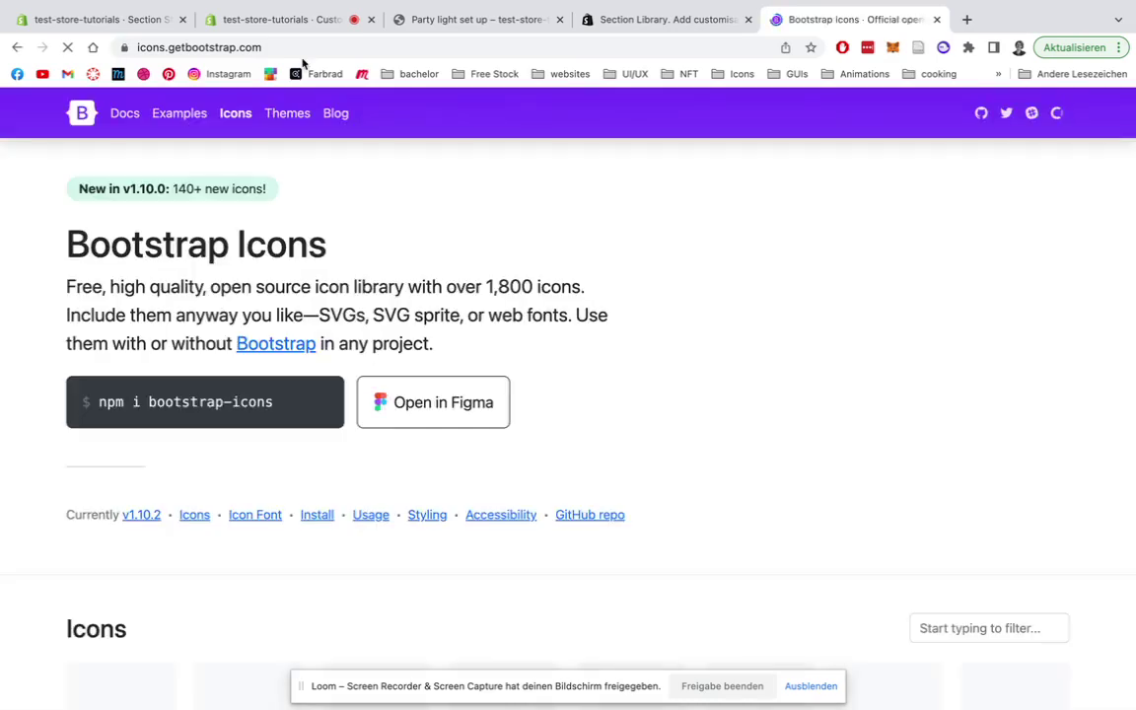
# Find the android2 icon in the grid and bring up its Copy HTML SVG code
pyautogui.scroll(-5, 507, 261)
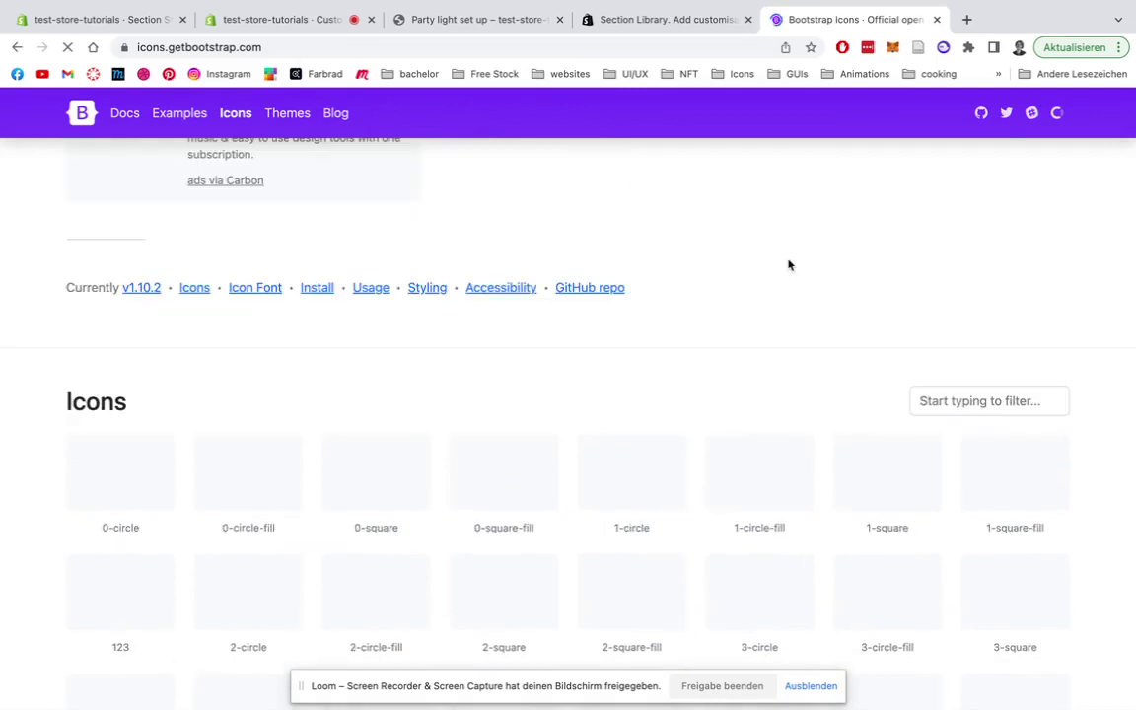
pyautogui.scroll(-3, 789, 264)
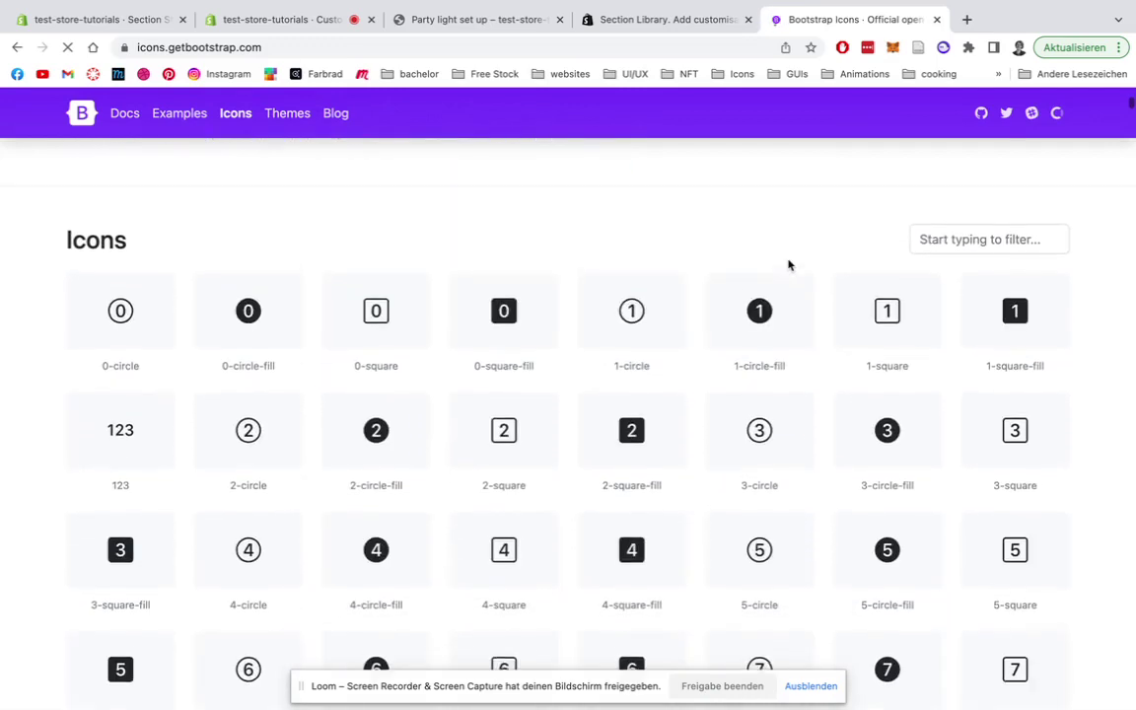
pyautogui.scroll(-8, 789, 265)
pyautogui.scroll(-3, 789, 265)
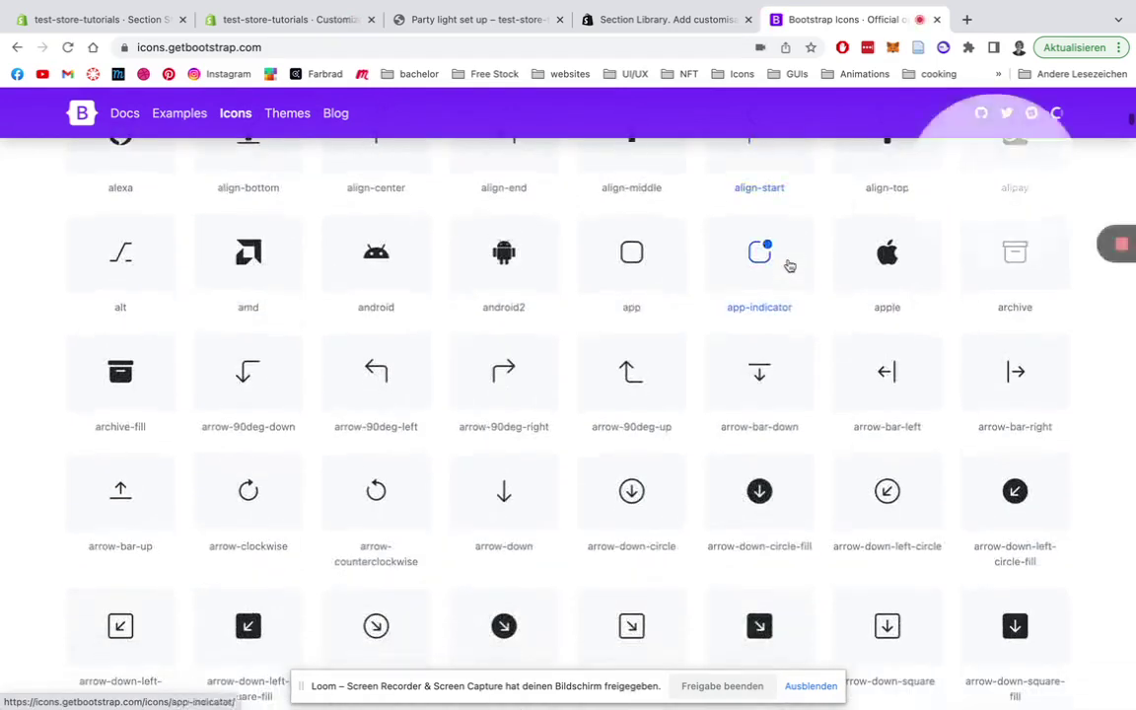
pyautogui.click(506, 263)
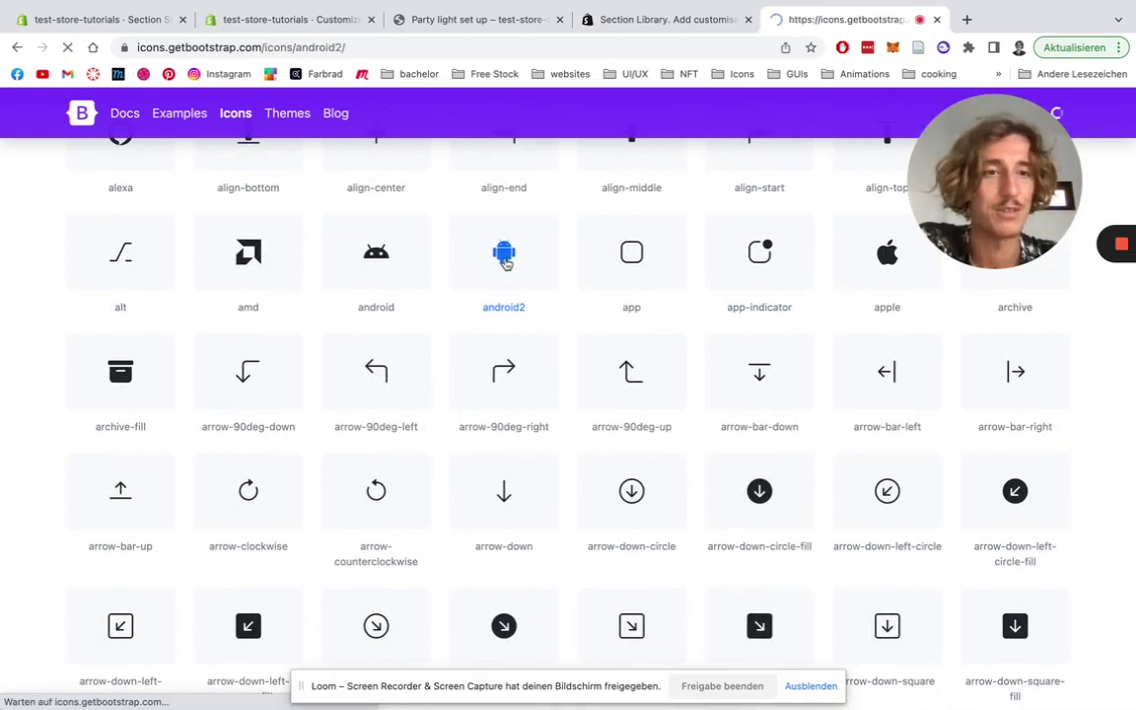
pyautogui.scroll(-4, 665, 315)
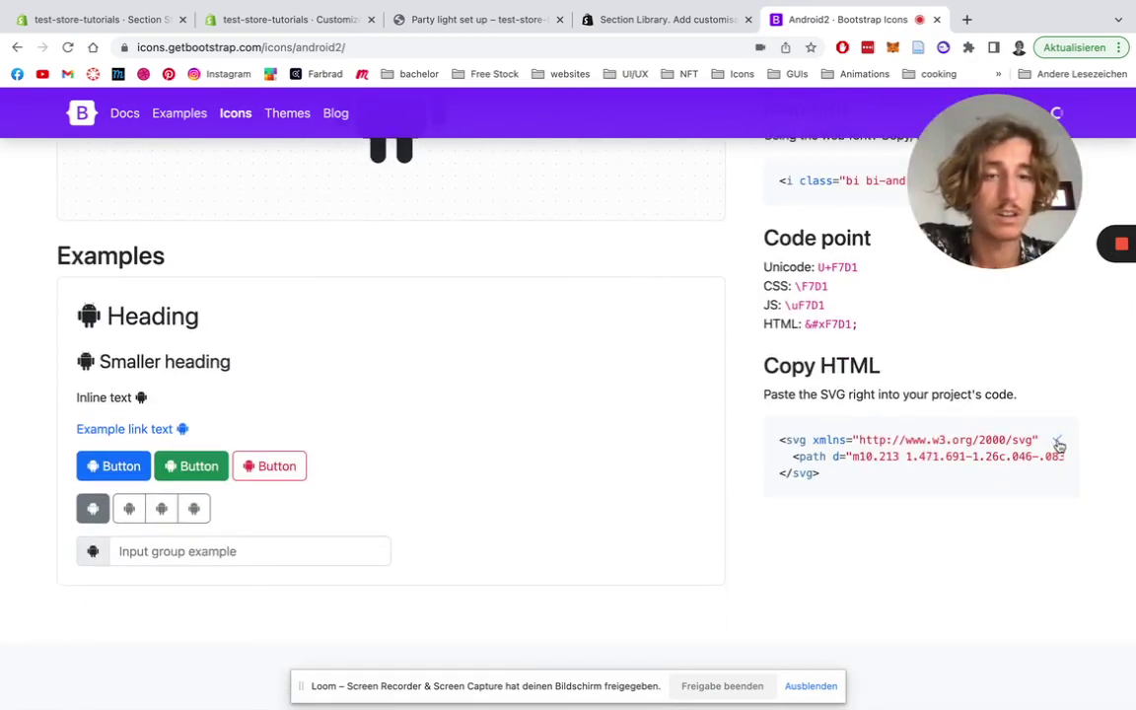
# Replace the first icon's SVG with the android2 code, set width and height to 200, and save
pyautogui.click(254, 21)
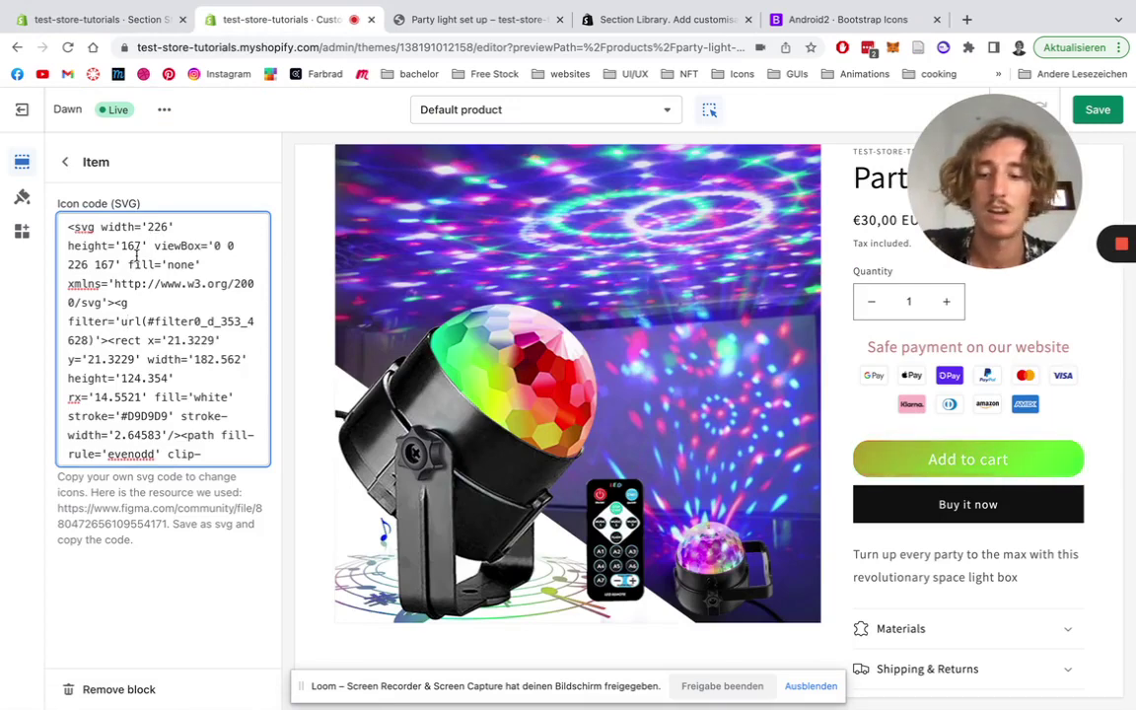
pyautogui.hotkey('ctrl', 'a')
pyautogui.hotkey('ctrl', 'v')
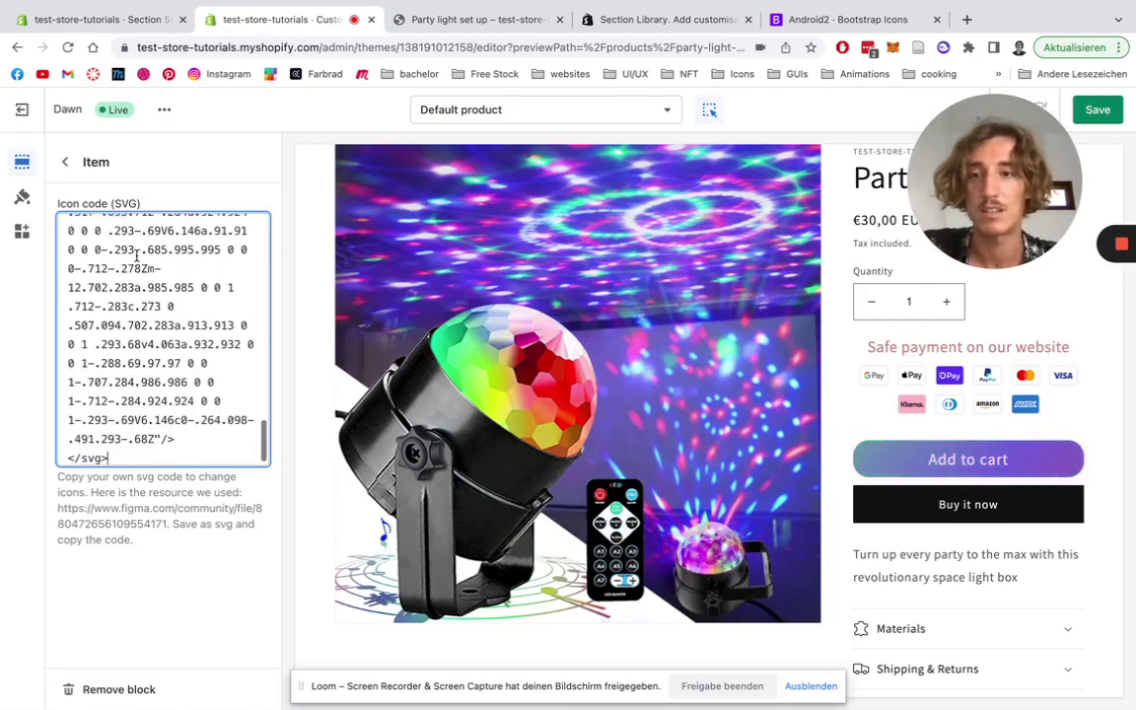
pyautogui.scroll(10, 136, 256)
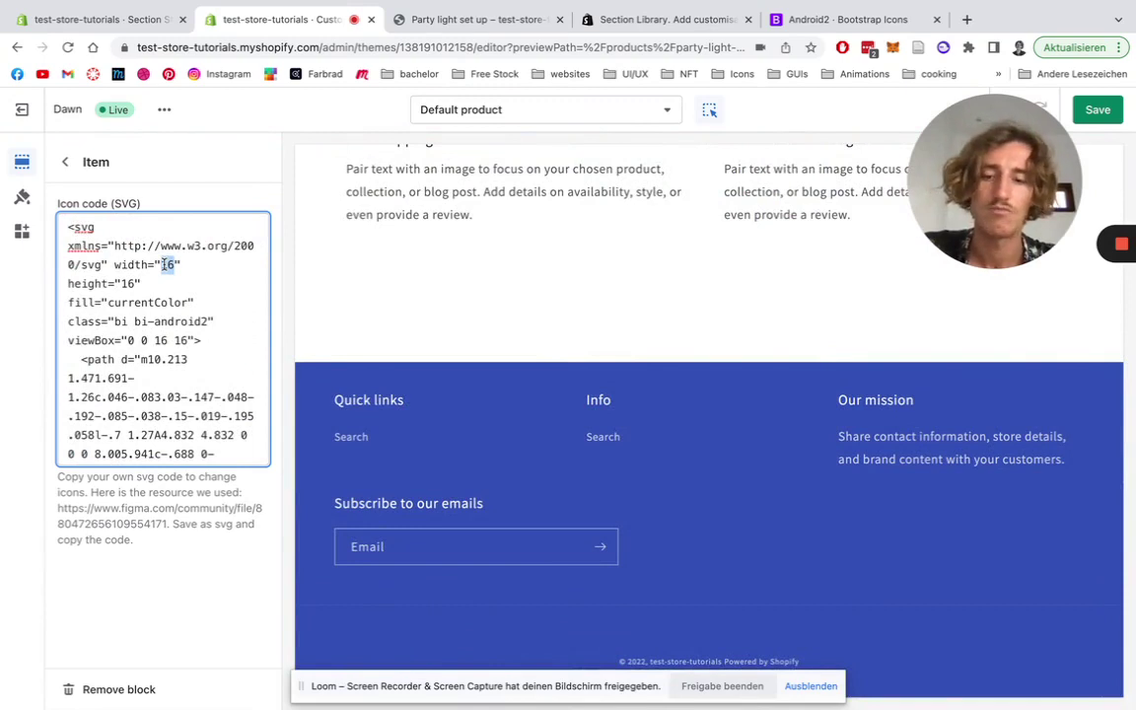
pyautogui.write('200')
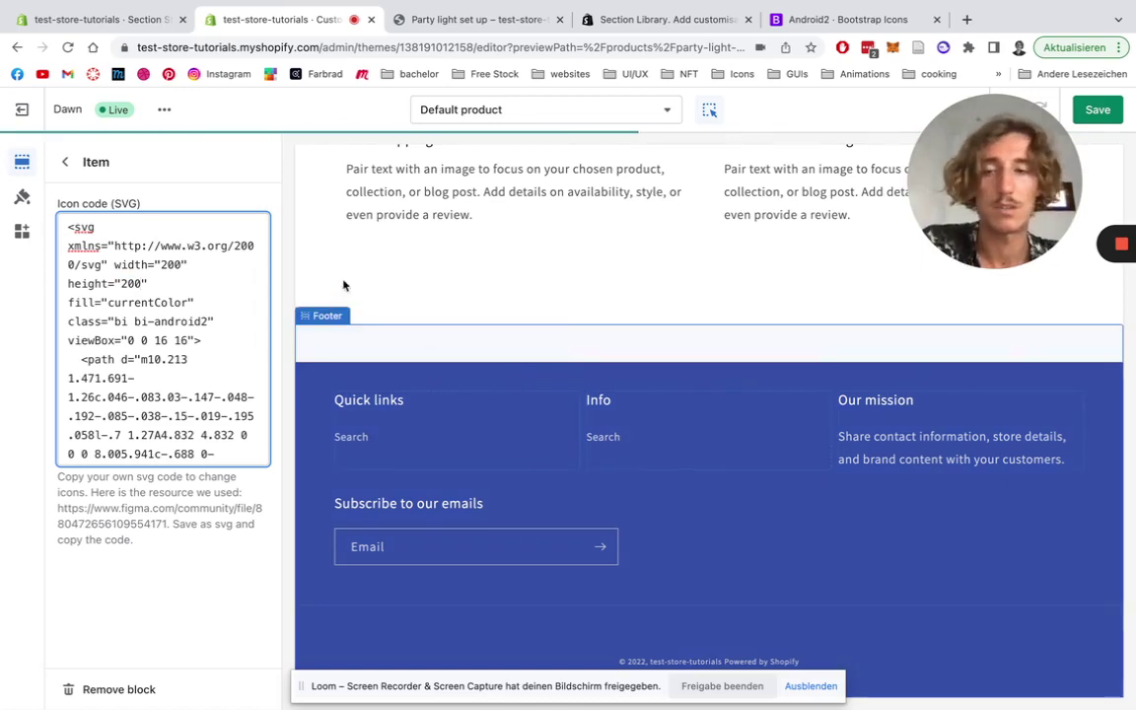
pyautogui.press('super+s')
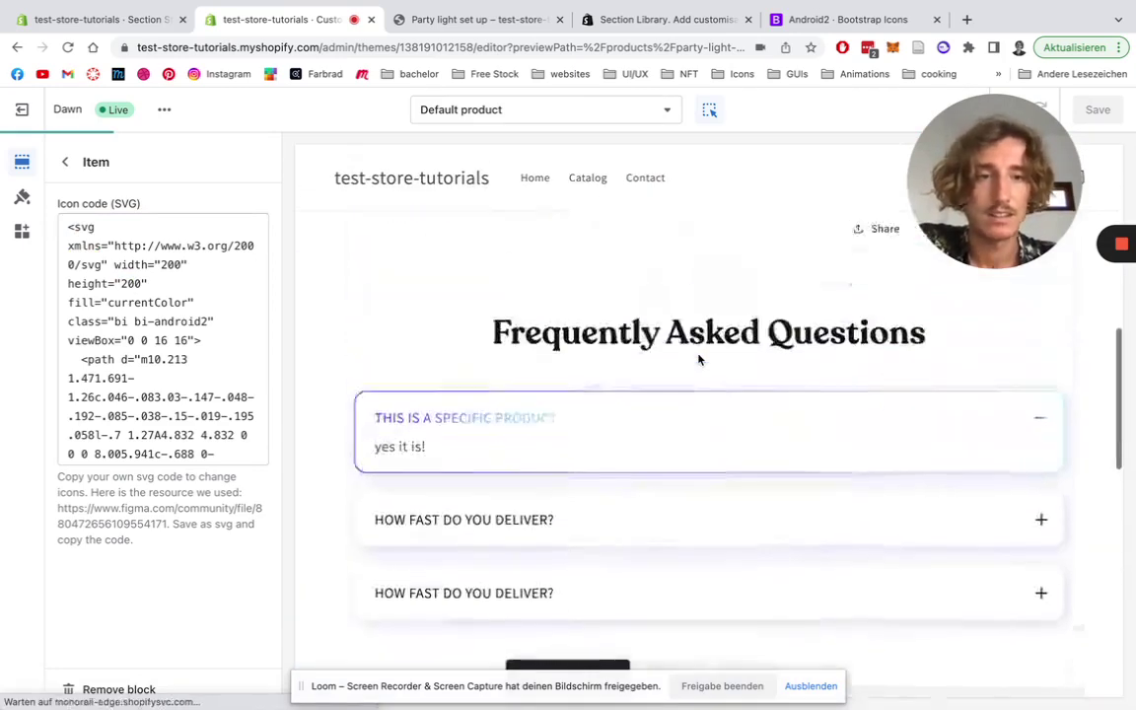
pyautogui.scroll(-1, 699, 360)
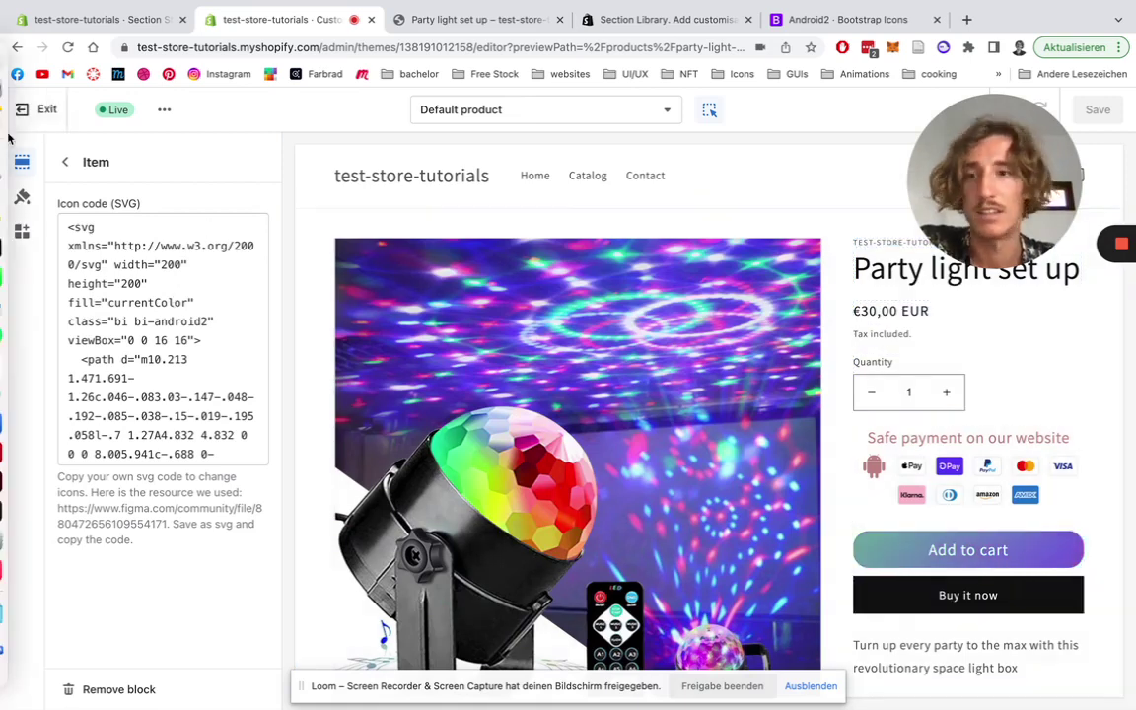
# View the live store and open the Party light set up product page to check the Android icon
pyautogui.click(66, 163)
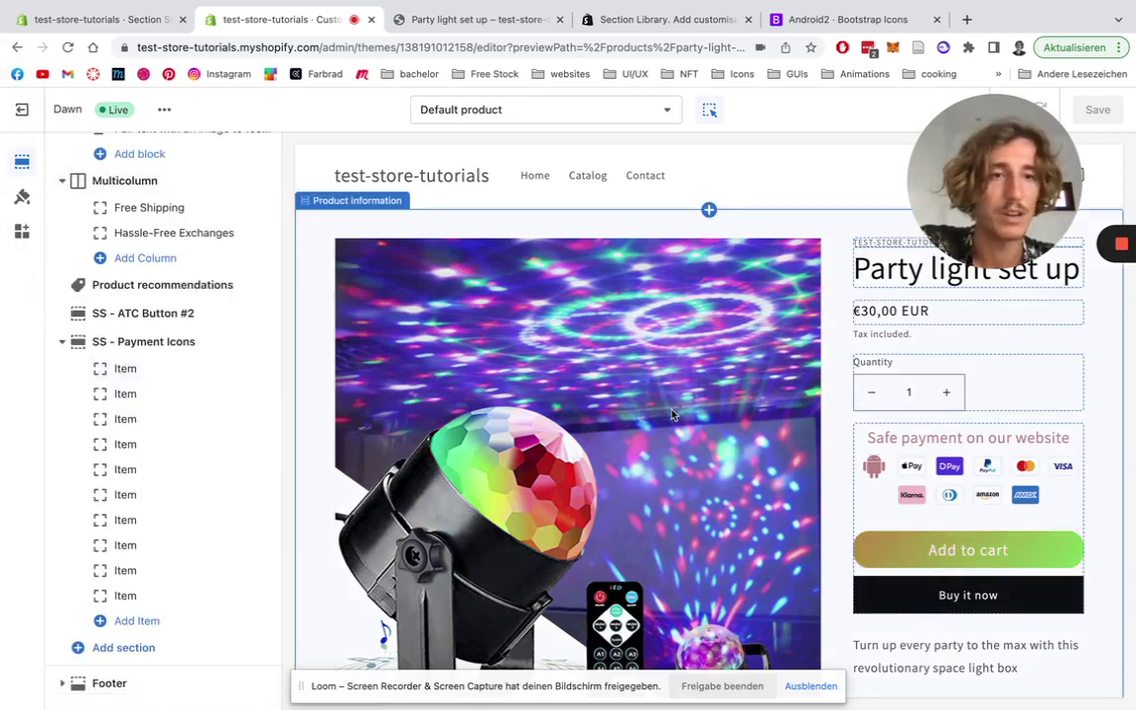
pyautogui.click(164, 109)
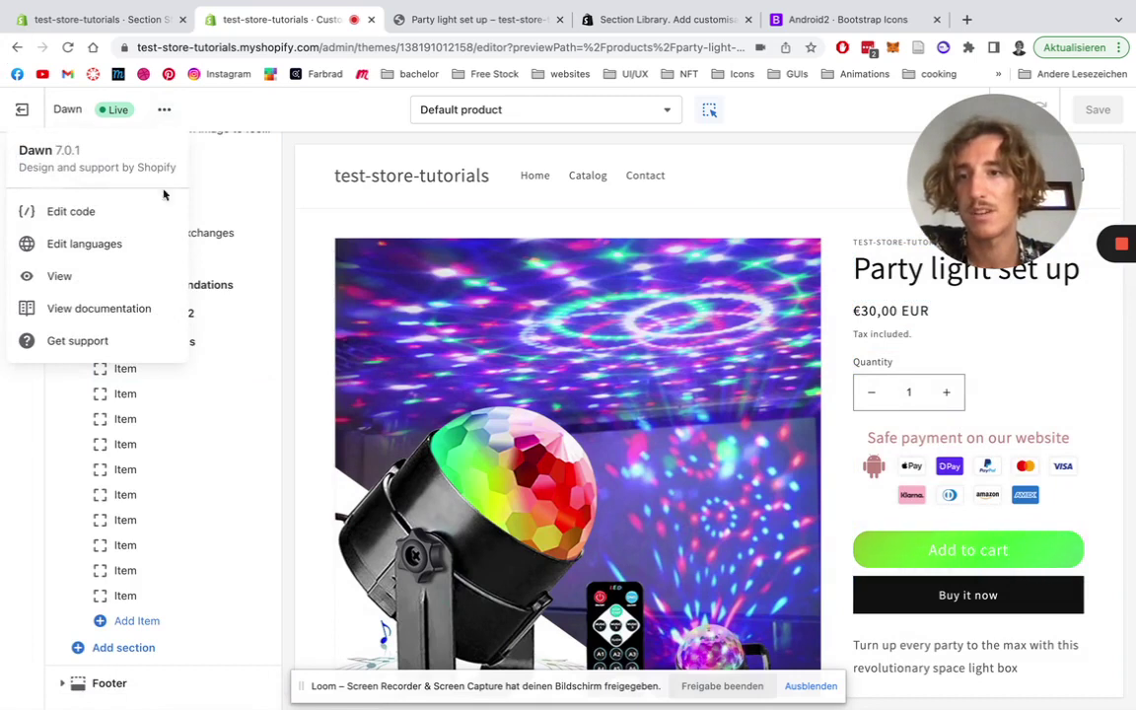
pyautogui.click(96, 279)
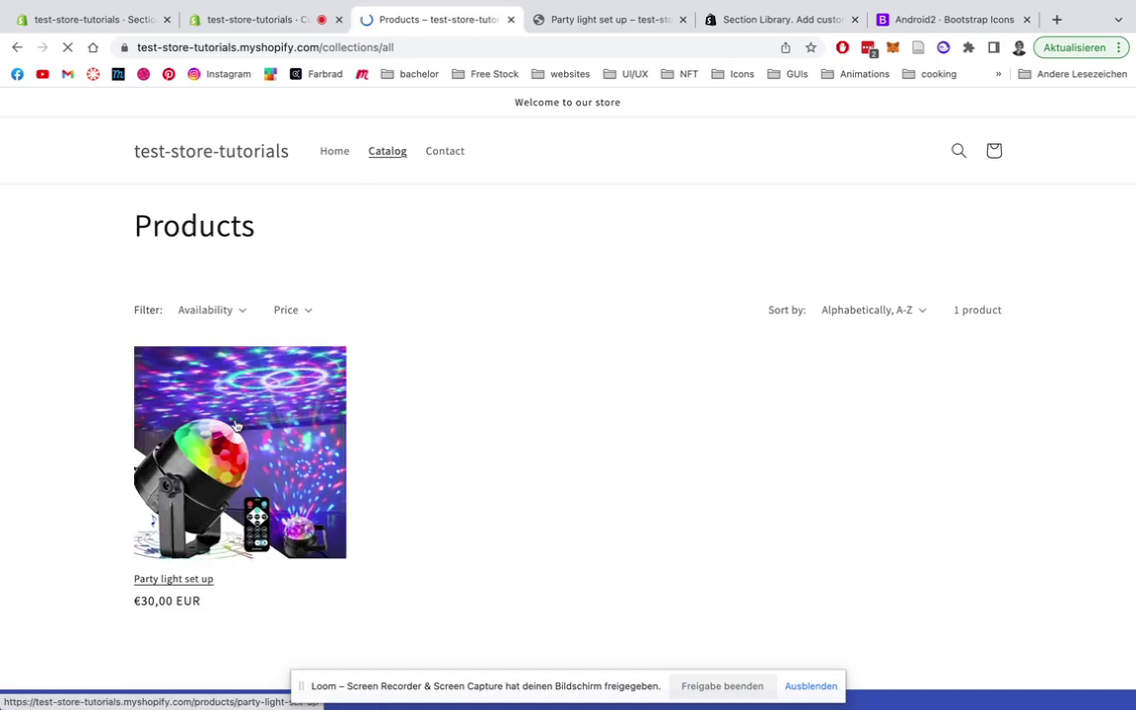
pyautogui.click(236, 424)
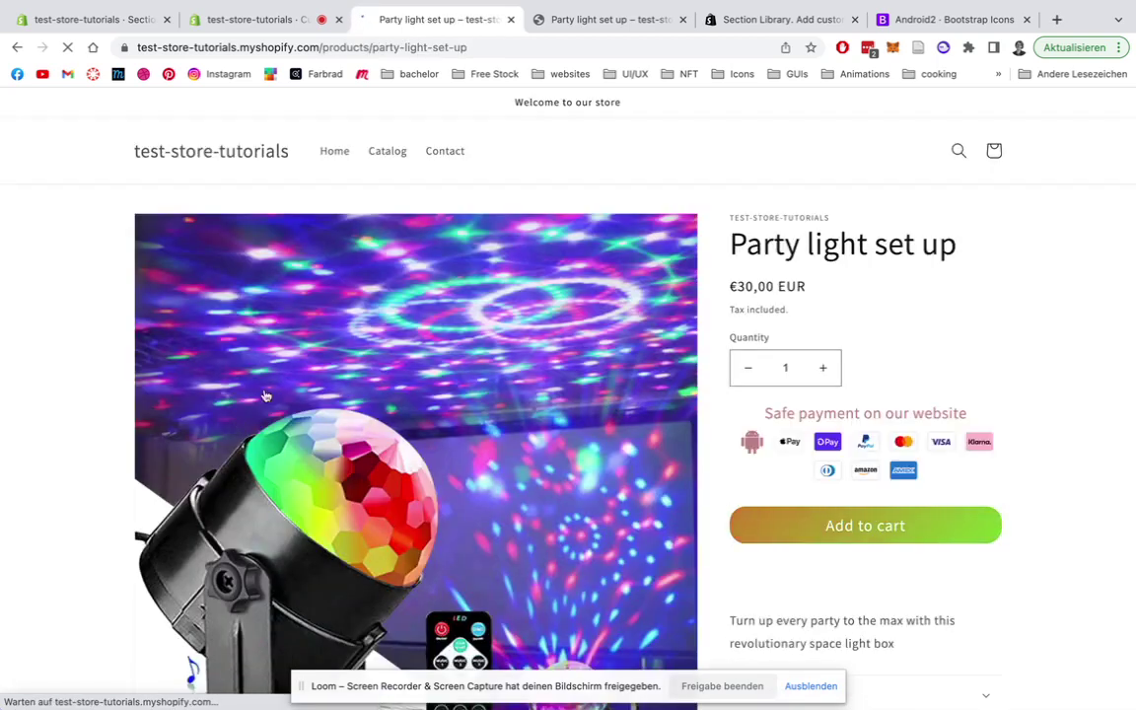
pyautogui.scroll(-1, 867, 317)
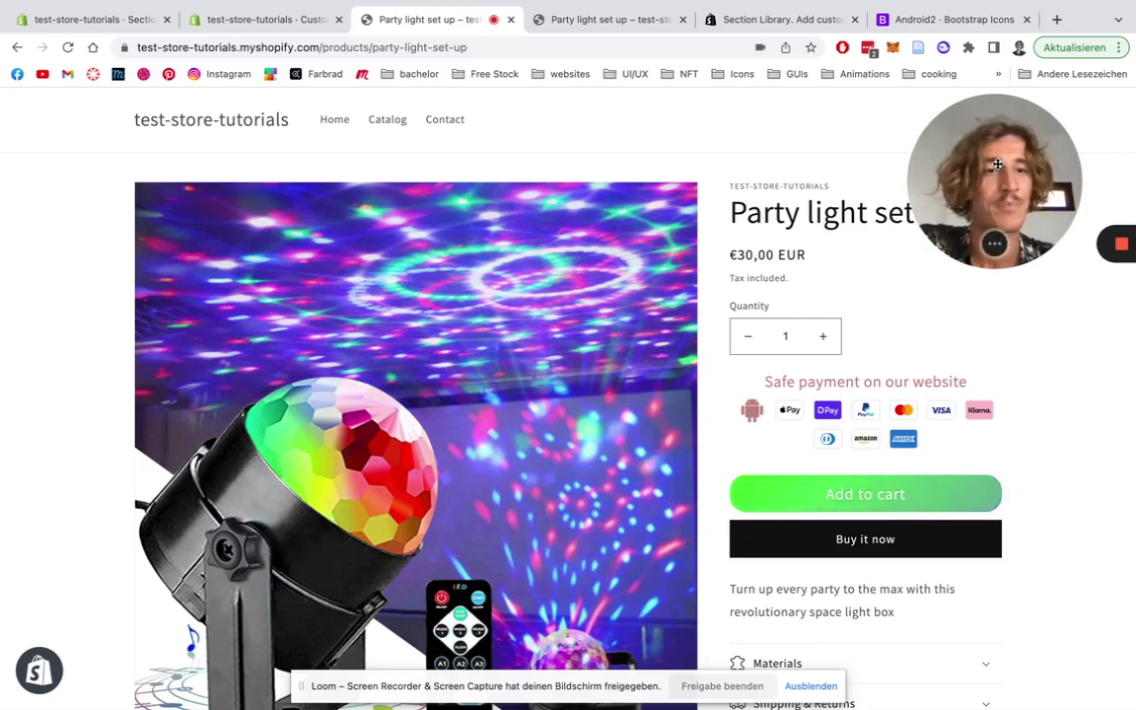
pyautogui.moveTo(997, 165); pyautogui.dragTo(679, 189)
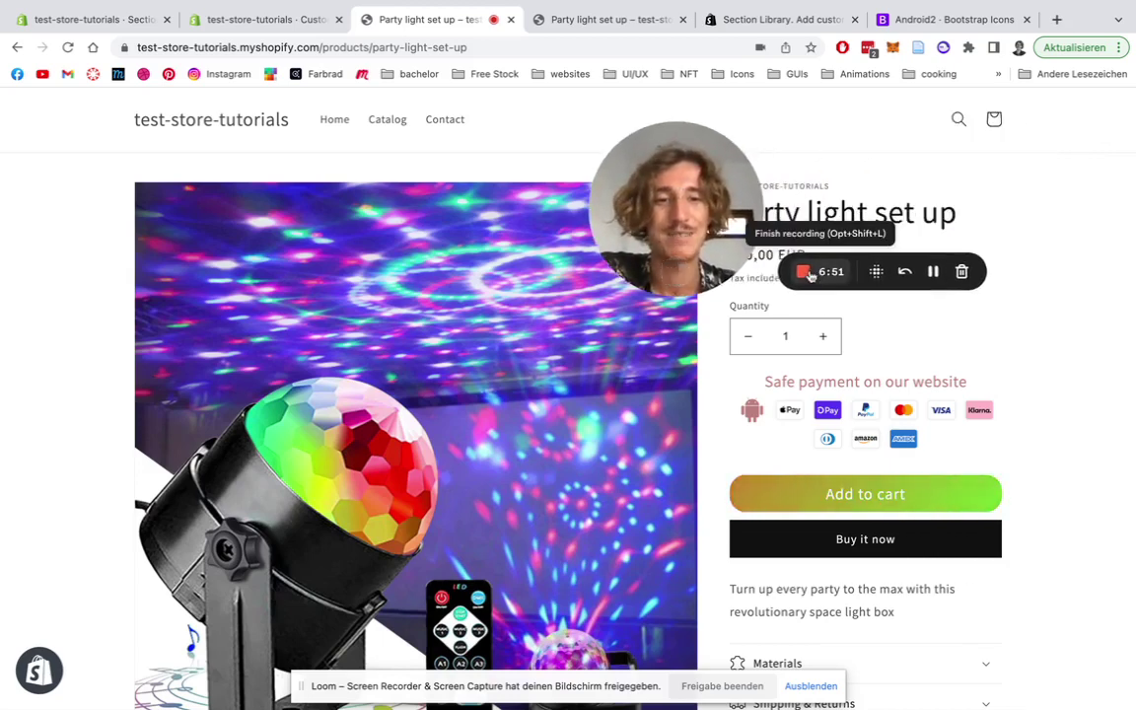